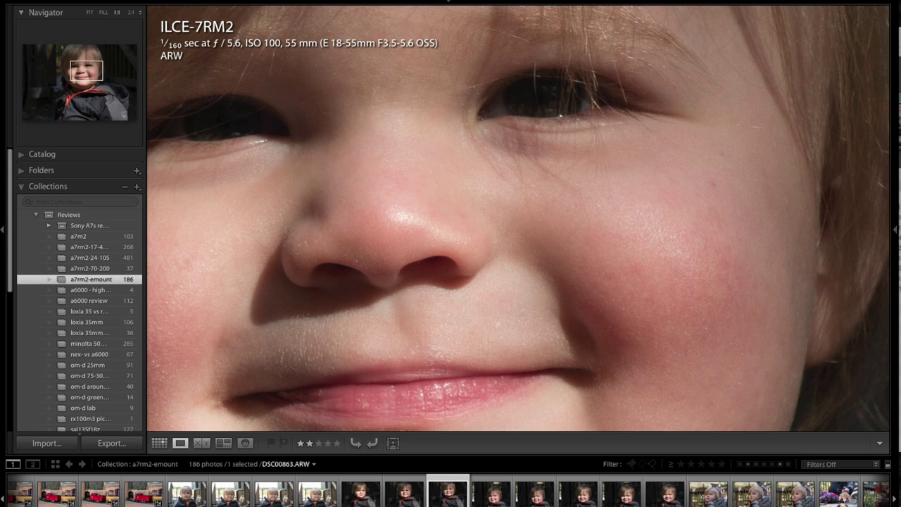
Compare the sunlit child portraits DSC00863 to DSC00870 at 1:1, examining eye and skin detail
key("Right")
key("Right")
key("Right")
key("Right")
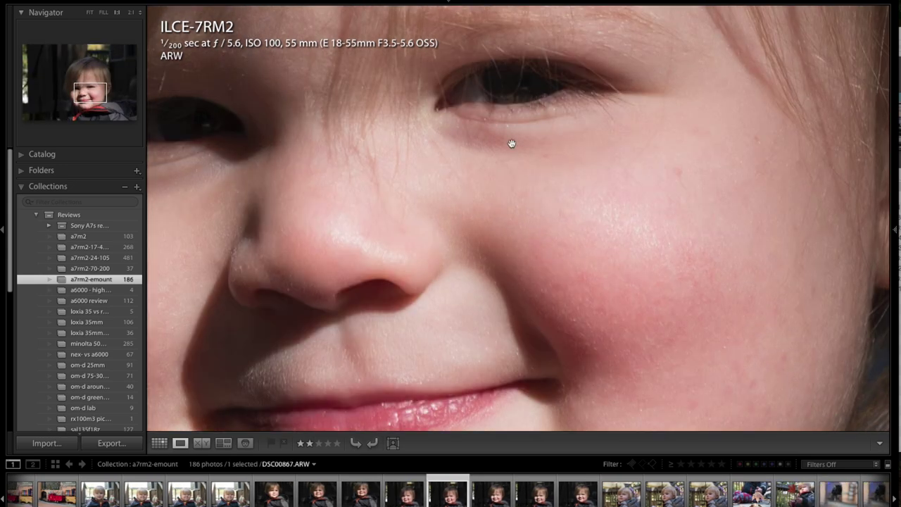
left_click_drag(483, 149, 654, 161)
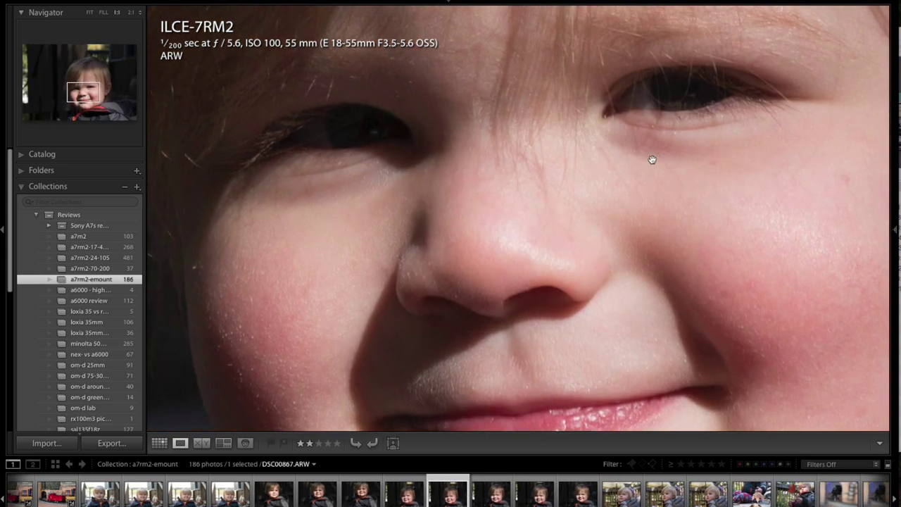
key("Right")
key("Right")
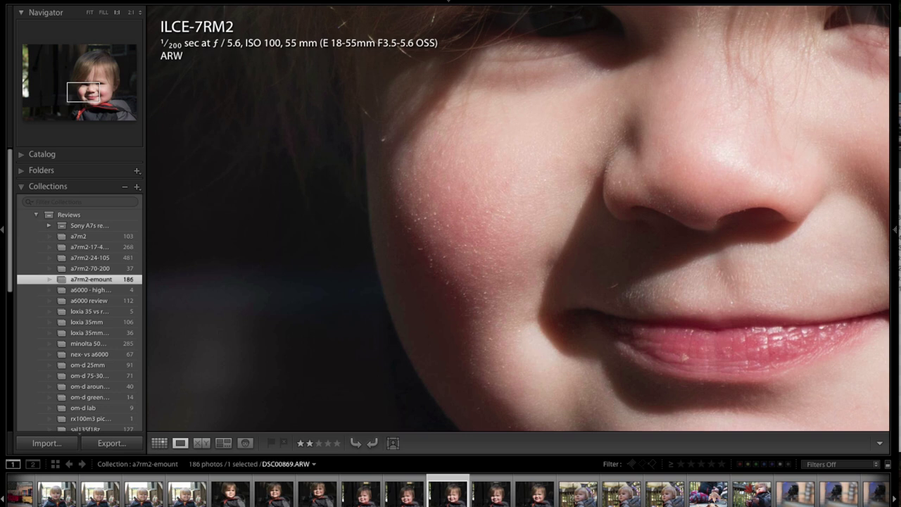
left_click_drag(696, 154, 521, 220)
key("Right")
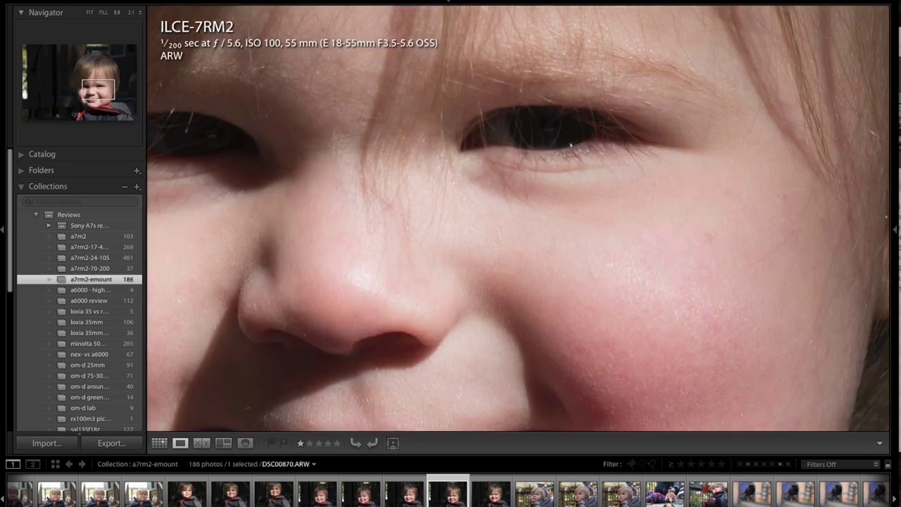
Return to the full-frame view and browse through the deck portraits, including DSC00878 and DSC00879
key("z")
key("Right")
key("Right")
key("Right")
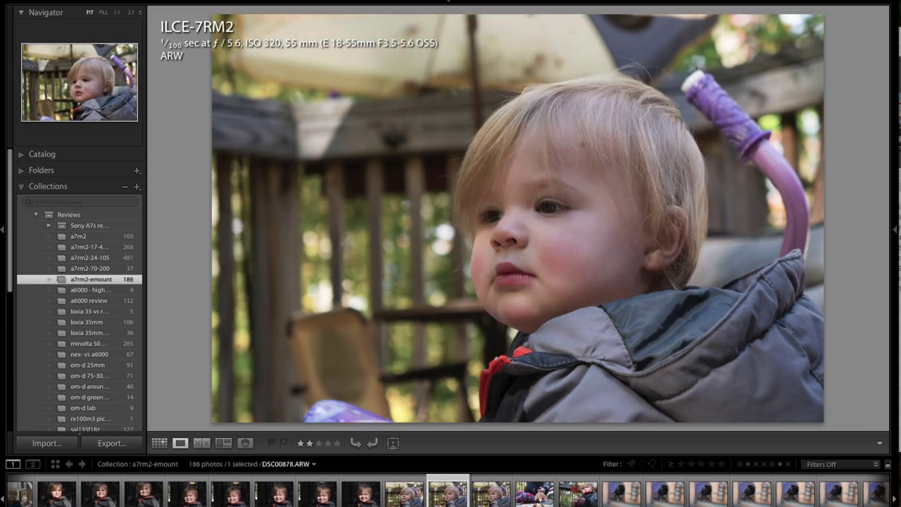
key("Right")
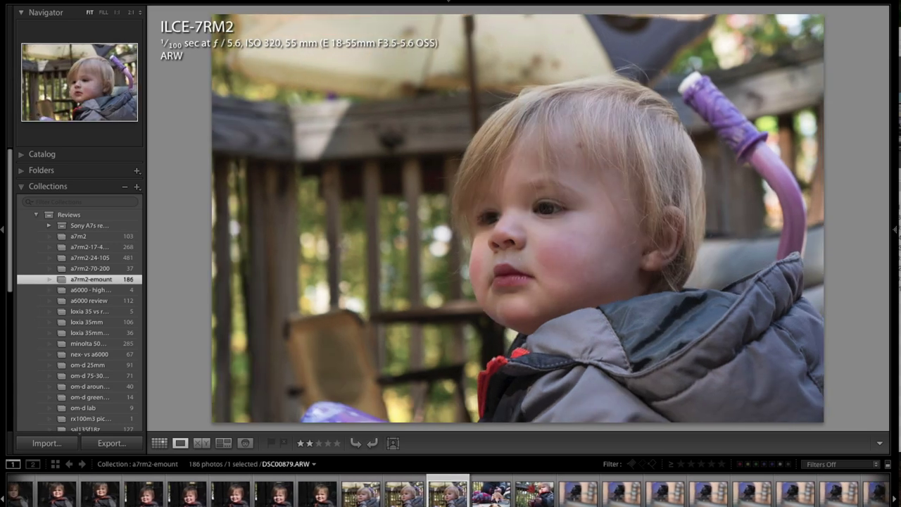
key("Right")
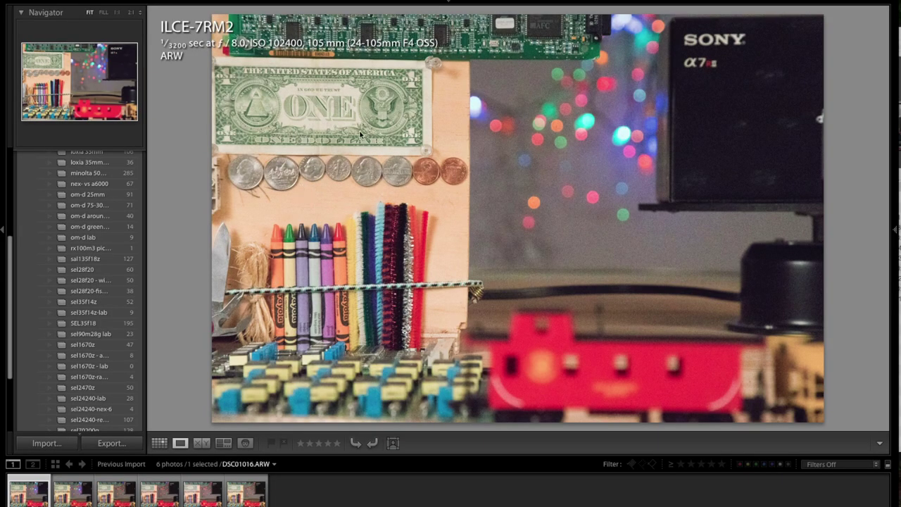
Inspect the noise in the ISO 102400 raw file DSC01016.ARW at 1:1 across the pipe cleaners, crayons and twine
left_click(406, 216)
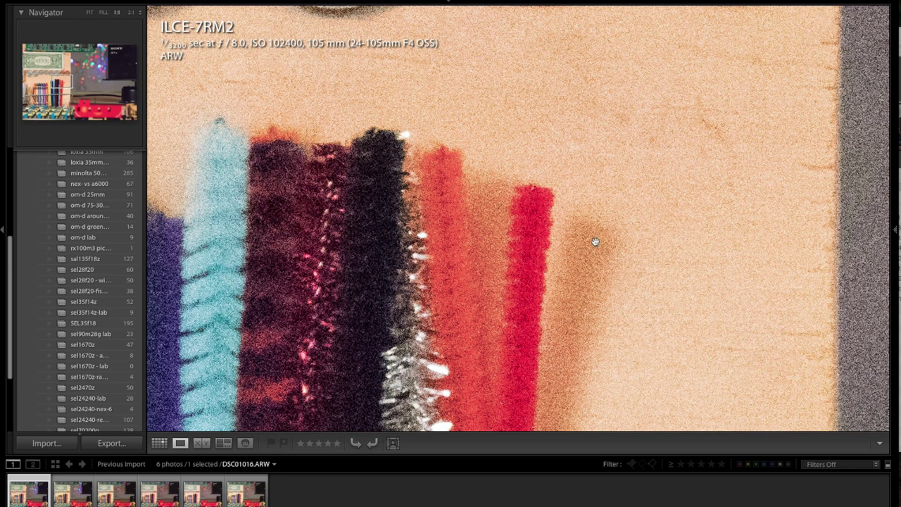
left_click_drag(301, 311, 530, 176)
left_click_drag(432, 225, 563, 165)
left_click_drag(277, 231, 697, 270)
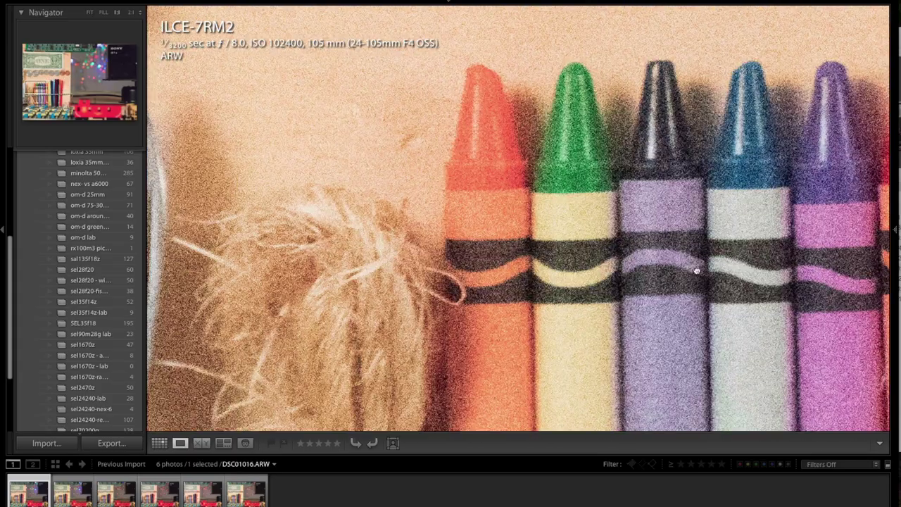
left_click_drag(359, 340, 457, 105)
left_click_drag(450, 310, 425, 152)
left_click(513, 225)
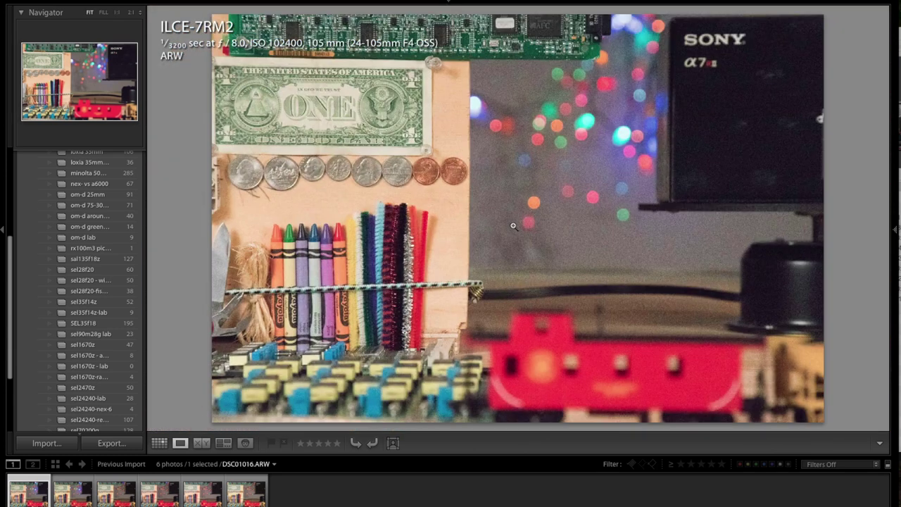
Open the ISO 102400 image DSC01016.JPG and inspect its noise reduction at 1:1 on the crayons, cord and pipe cleaners
left_click(69, 497)
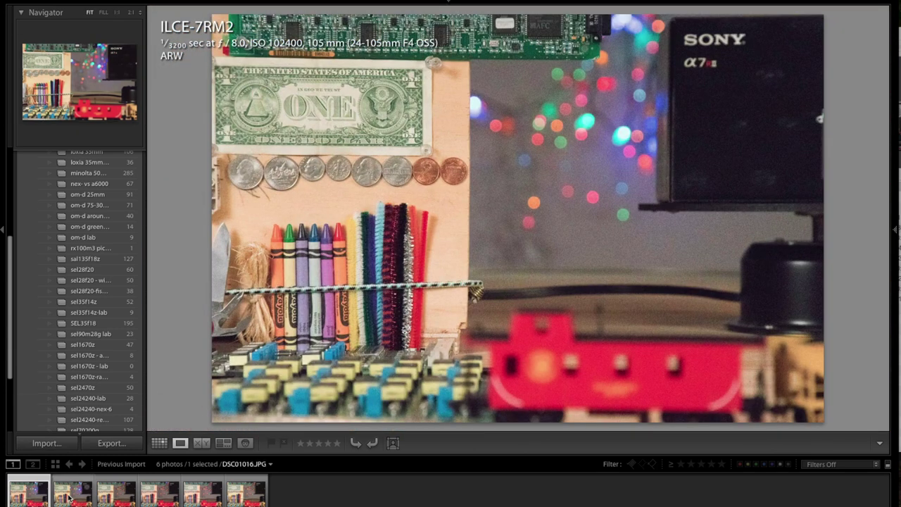
left_click(109, 497)
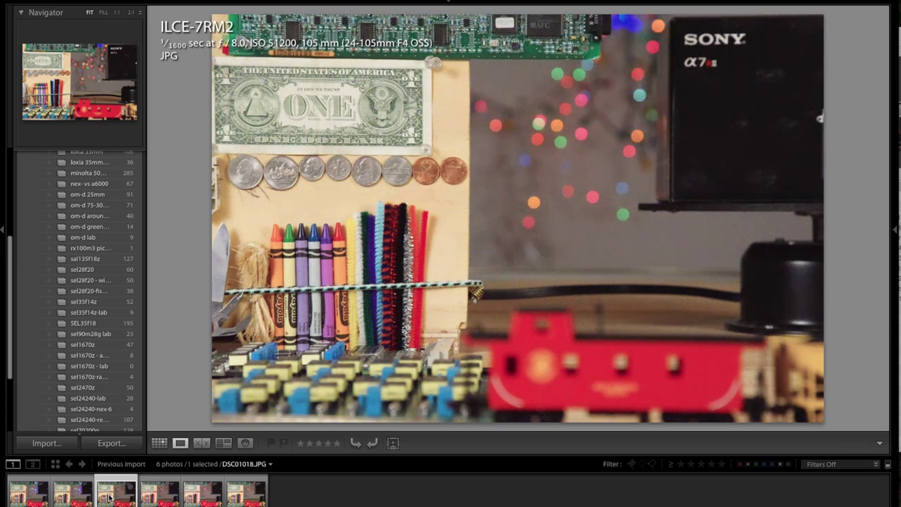
left_click(92, 497)
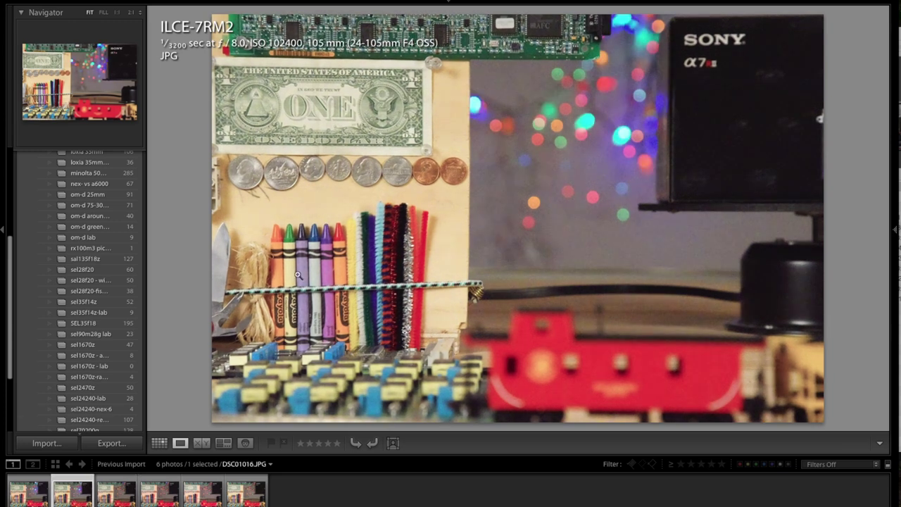
left_click(297, 274)
left_click_drag(473, 112, 568, 232)
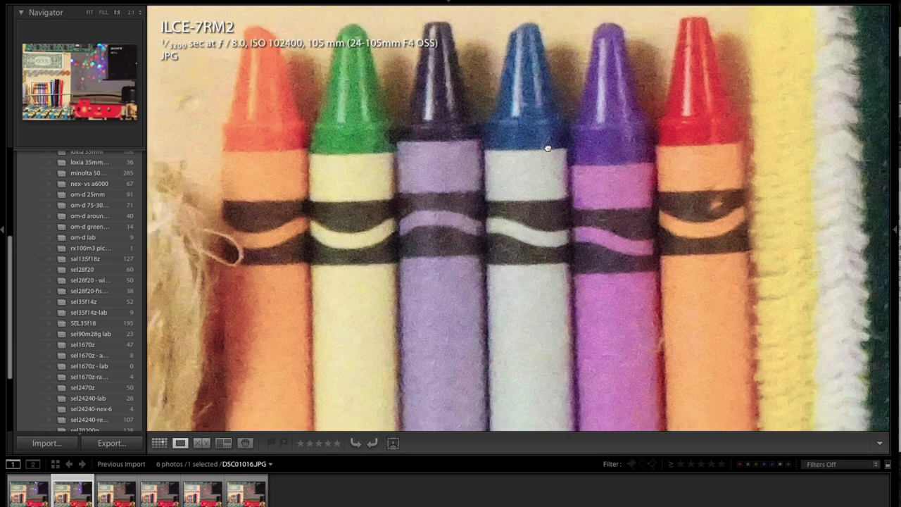
left_click_drag(547, 149, 459, 34)
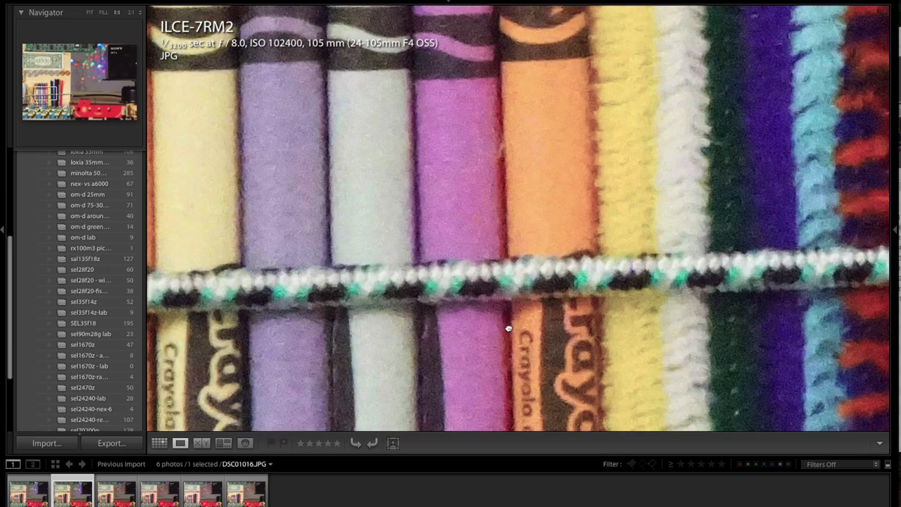
left_click_drag(507, 323, 431, 168)
left_click_drag(752, 276, 461, 330)
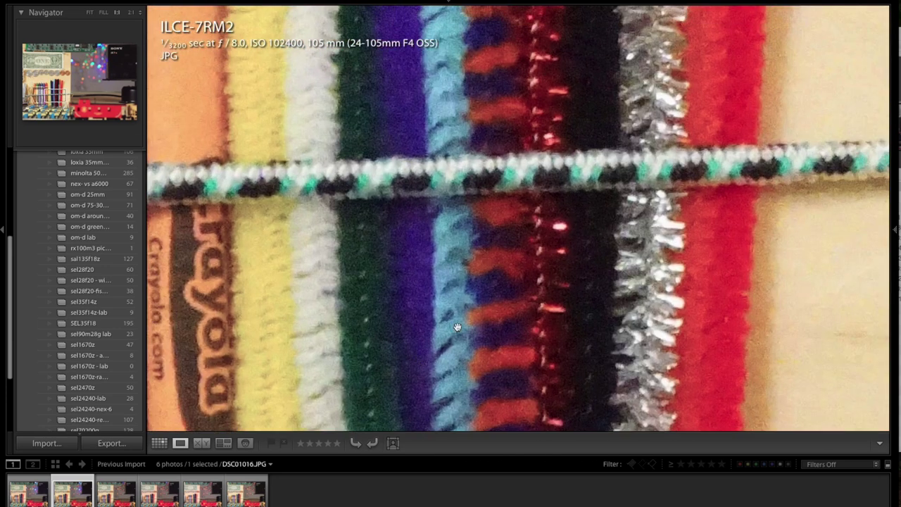
left_click_drag(506, 138, 412, 306)
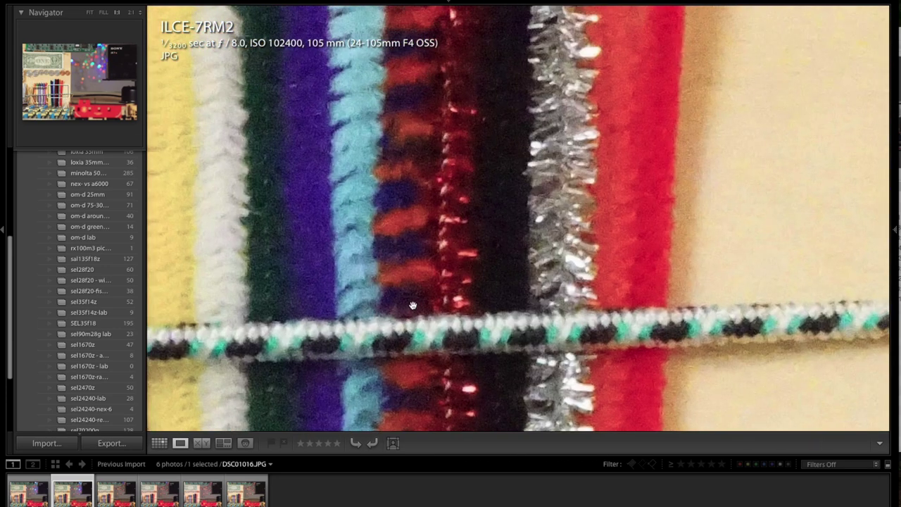
left_click(439, 240)
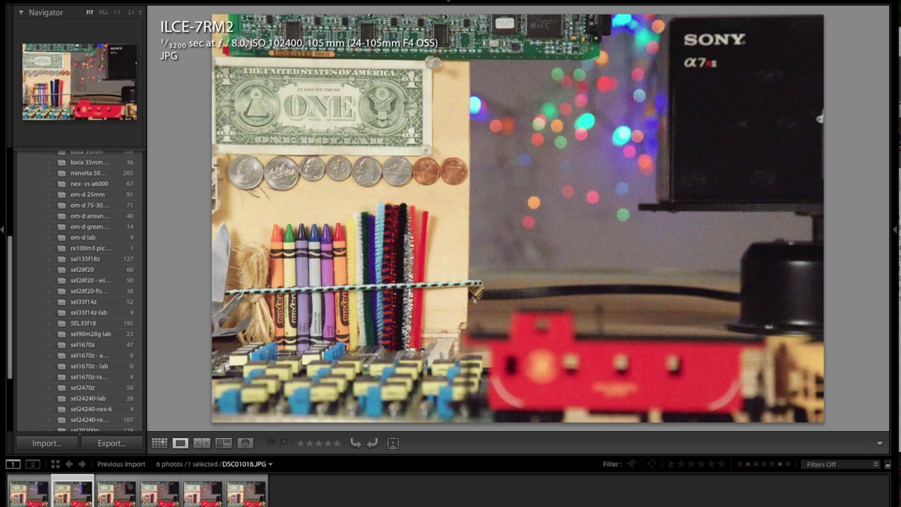
Open the ISO 51200 image DSC01018.JPG and inspect its pipe cleaners and crayons at 1:1
left_click(112, 502)
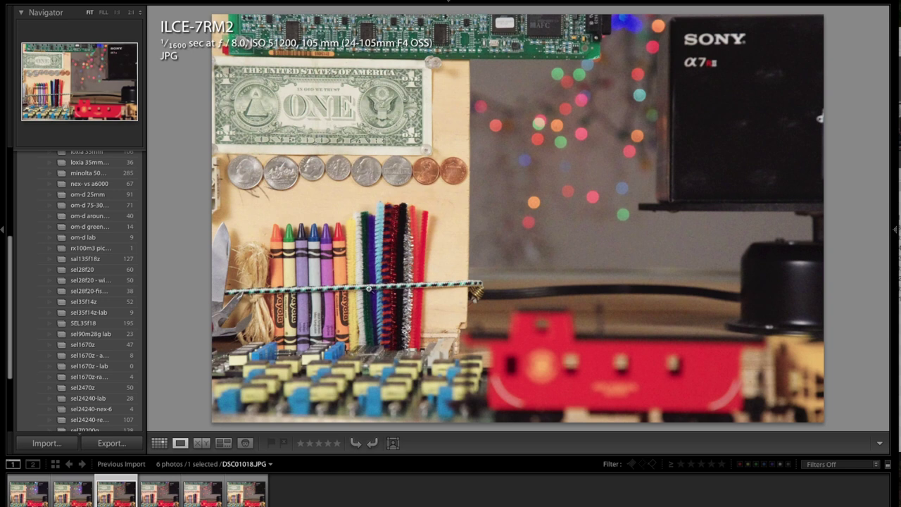
left_click(375, 265)
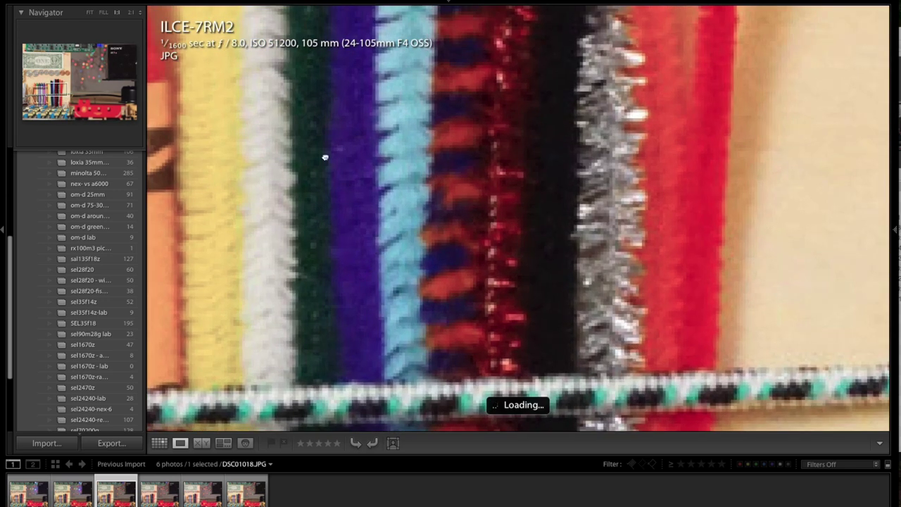
left_click_drag(324, 155, 441, 306)
left_click_drag(358, 281, 599, 246)
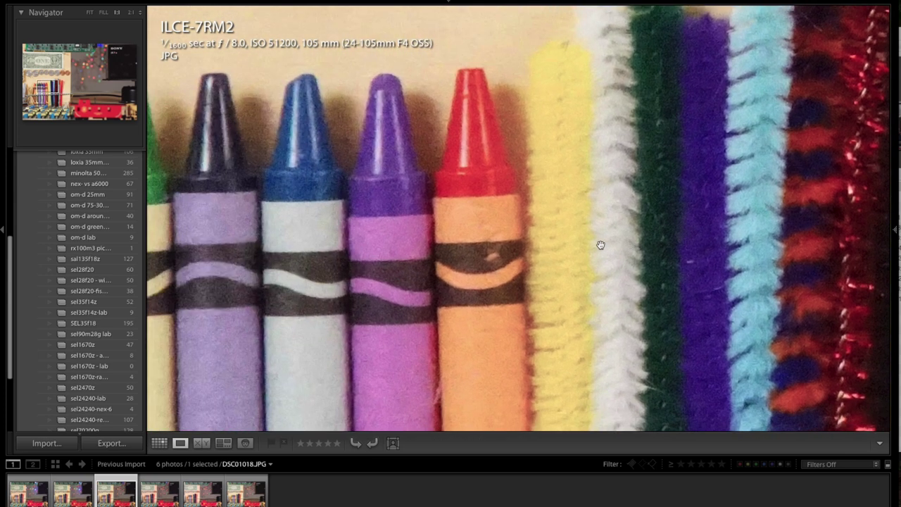
Examine the noise in the ISO 51200 raw file DSC01018.ARW at 1:1 around the crayons
left_click(154, 497)
left_click_drag(593, 174, 461, 169)
left_click_drag(713, 210, 591, 214)
left_click_drag(401, 247, 555, 248)
left_click(555, 248)
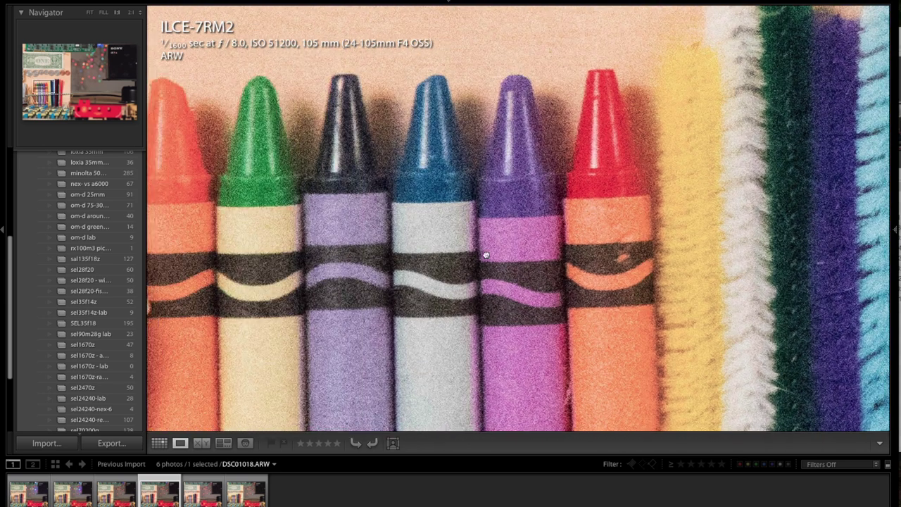
left_click_drag(486, 256, 613, 256)
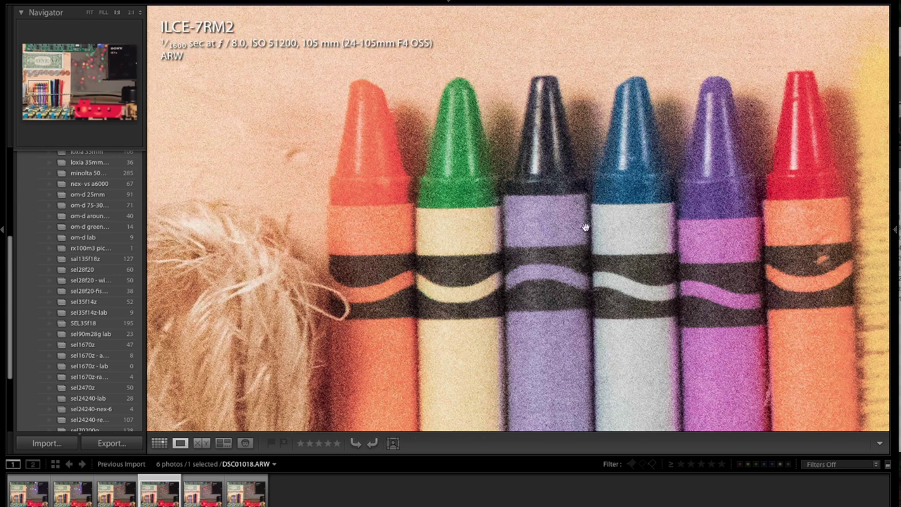
left_click(609, 231)
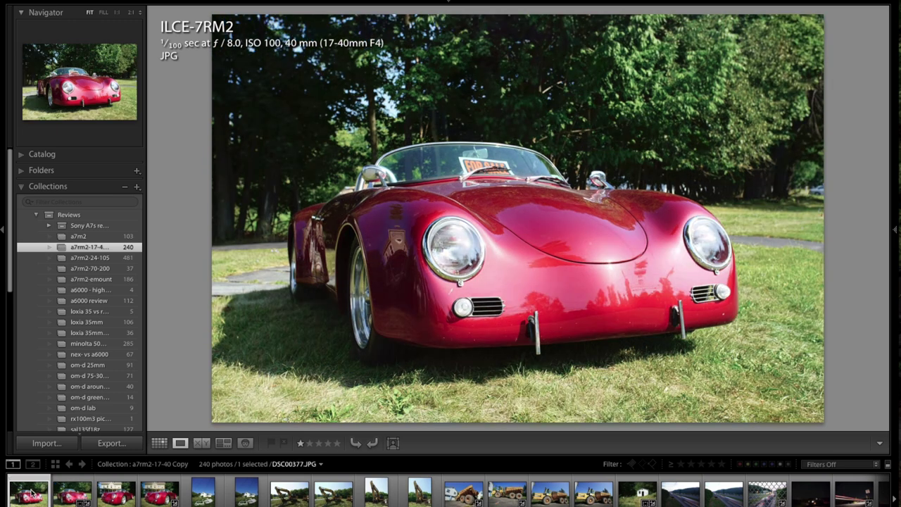
Compare the red car photos DSC00377 and DSC00378, followed by DSC00381 and DSC00382, in the 17-40mm collection
key("Right")
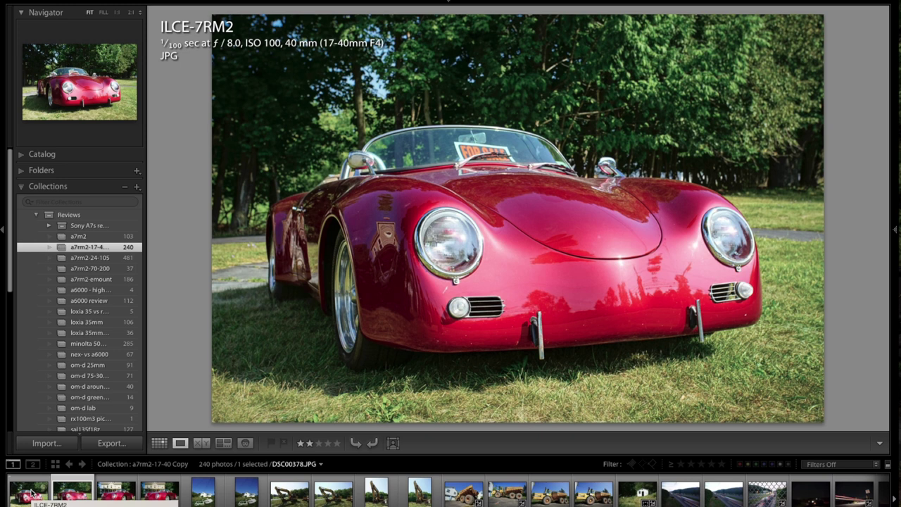
left_click(31, 493)
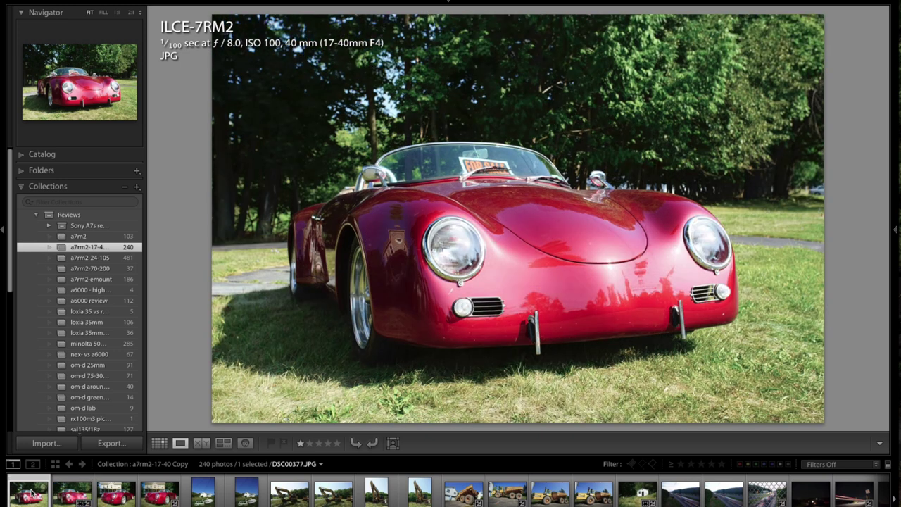
key("Right")
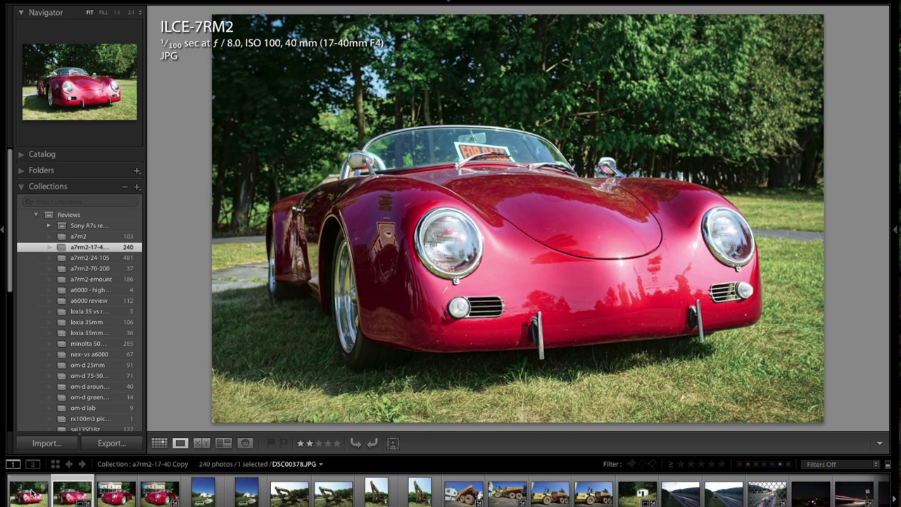
key("Right")
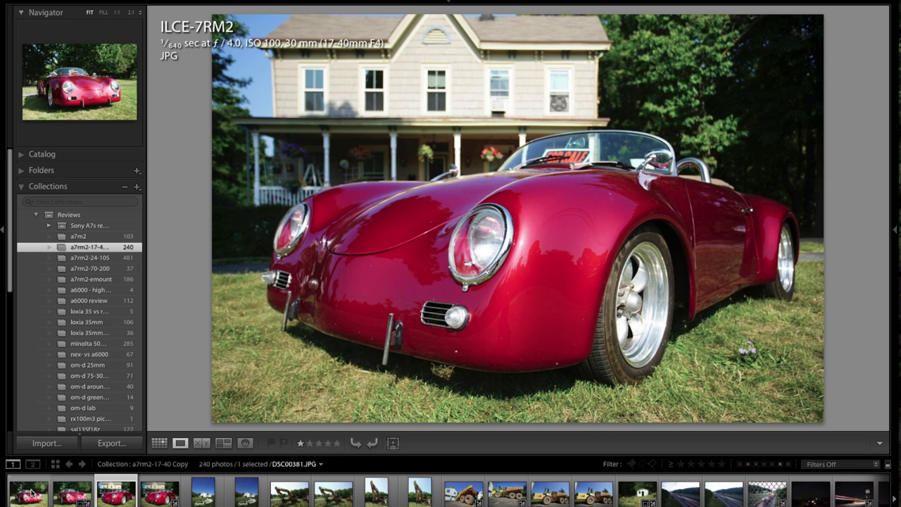
key("Right")
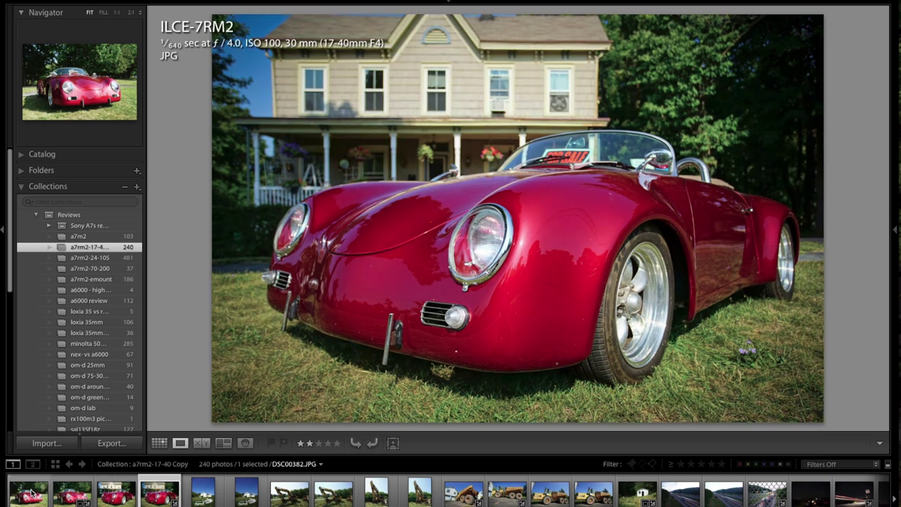
Browse on to the white house photo DSC00386 and the excavator photo DSC00388
key("1")
key("Right")
key("Right")
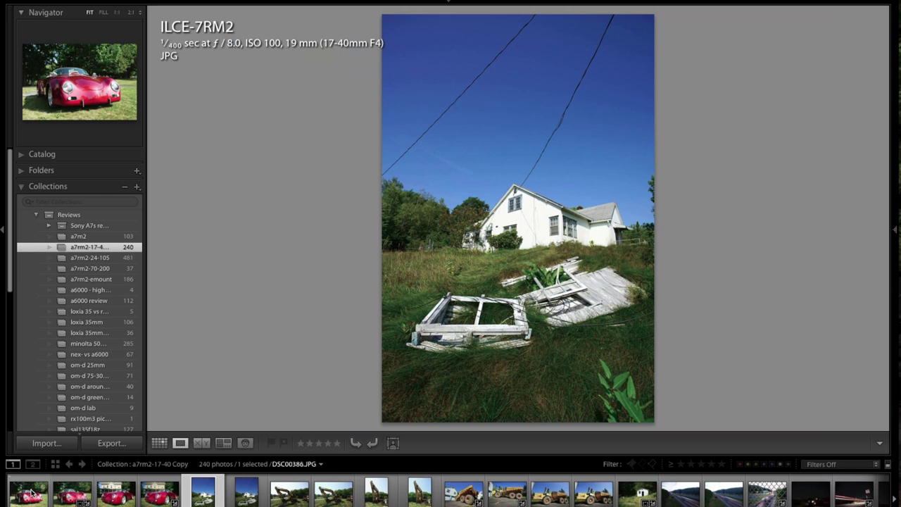
key("Right")
key("Right")
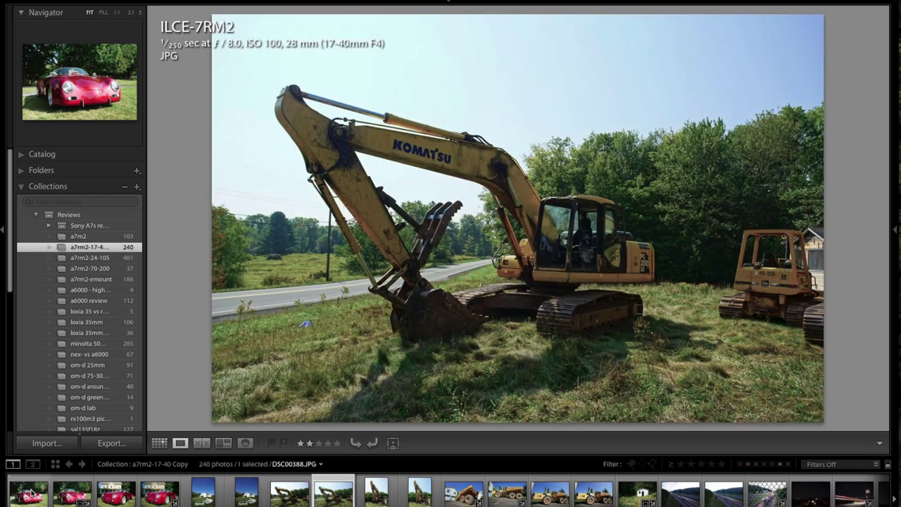
Compare the landscape-format excavator photo DSC00388 with the version before it
key("Left")
key("Right")
key("Left")
key("Left")
key("Right")
key("Right")
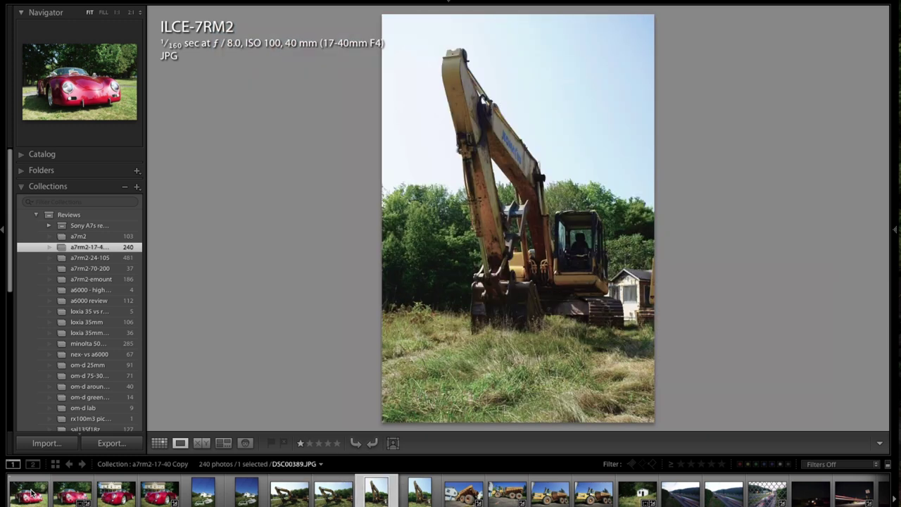
Compare the portrait-format excavator photos DSC00389 and DSC00390
key("Right")
key("Left")
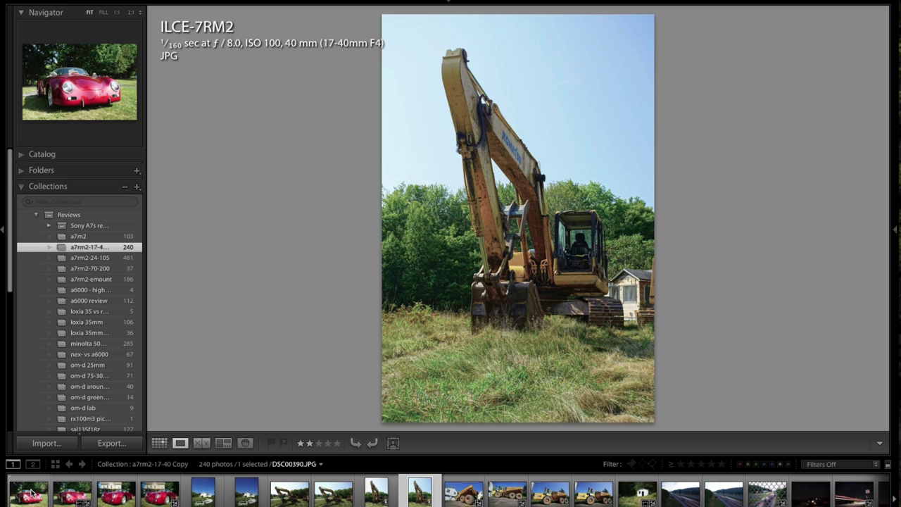
key("Left")
key("Right")
View the yellow dump truck photos, including DSC00394 and DSC00396
key("Right")
key("Right")
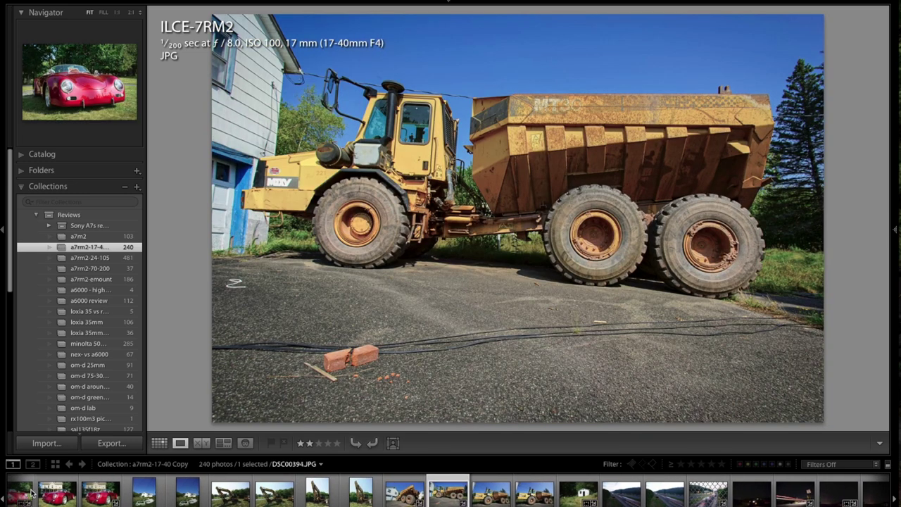
key("Right")
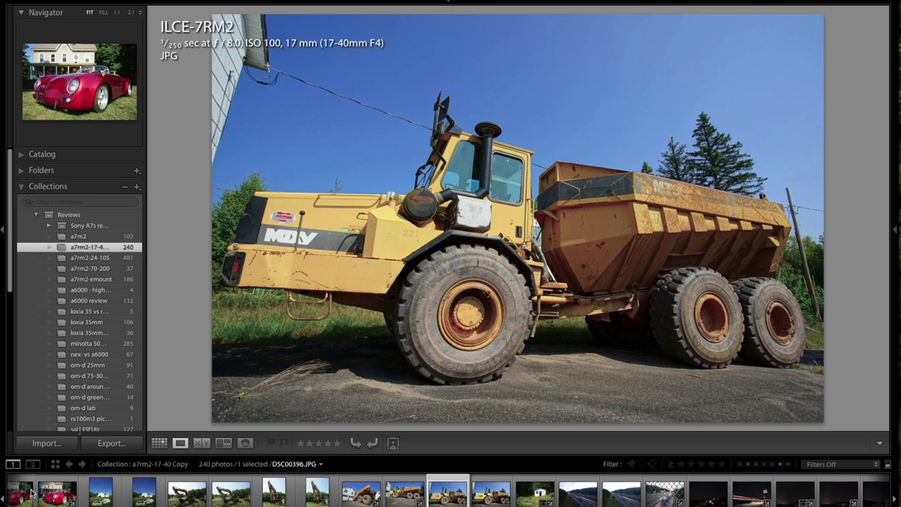
Compare the dump truck photos DSC00396 and DSC00395 and go back to the rear view DSC00392
key("Left")
key("Right")
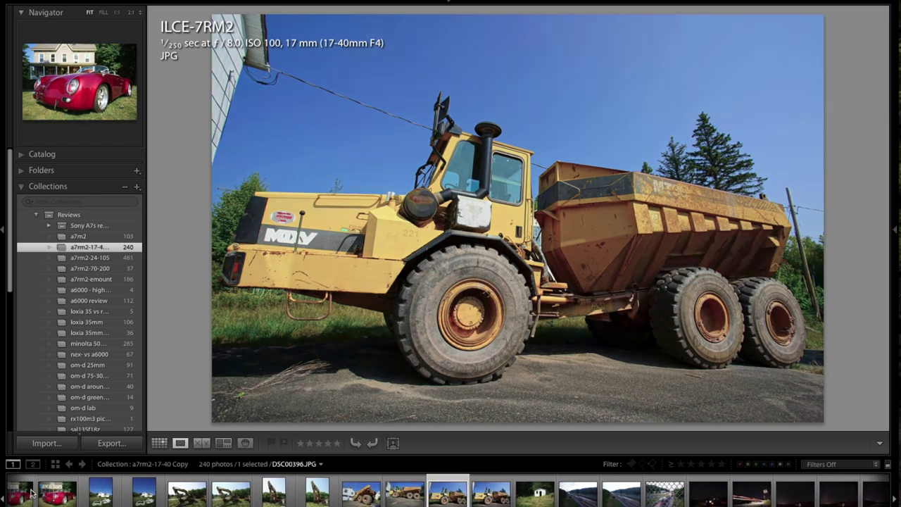
key("Right")
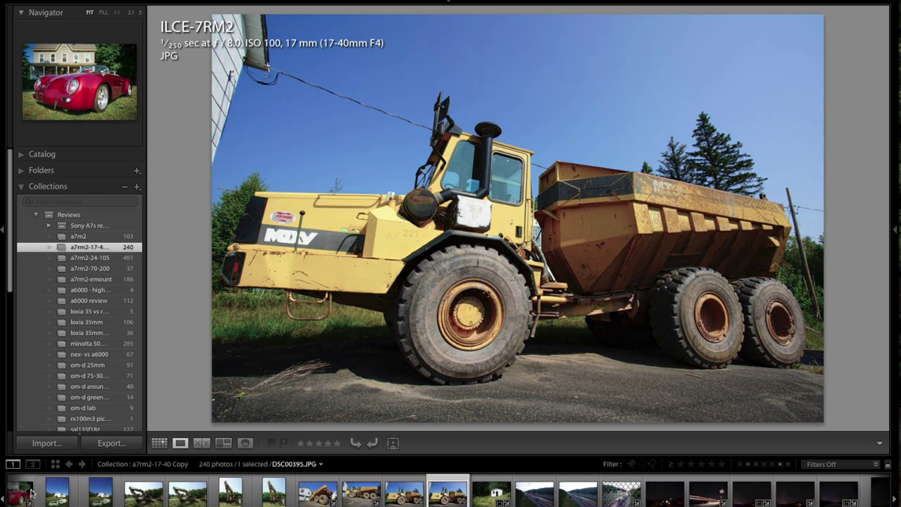
key("Right")
key("Left")
key("Left")
key("Left")
key("Left")
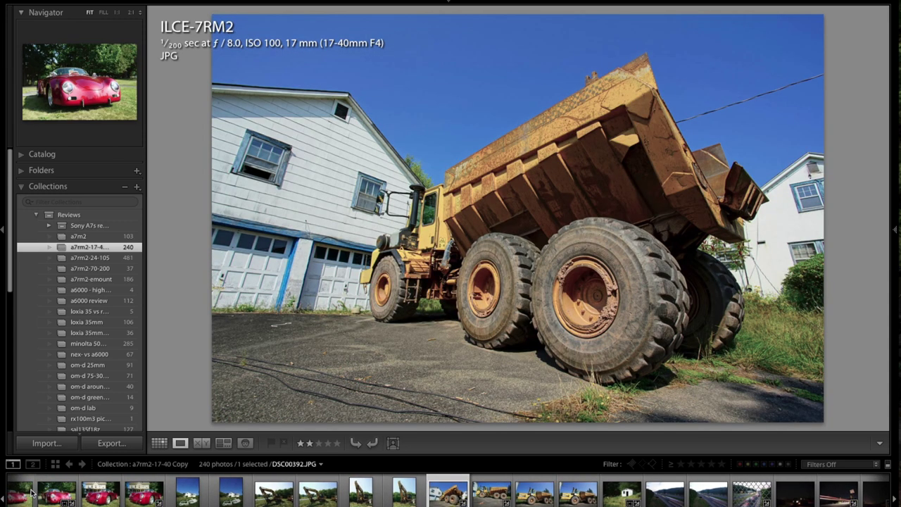
Browse on past the dump truck and highway photos to the chain-link fence photo DSC00420
key("Right")
key("Right")
key("Right")
key("Right")
key("Right")
key("Right")
key("Right")
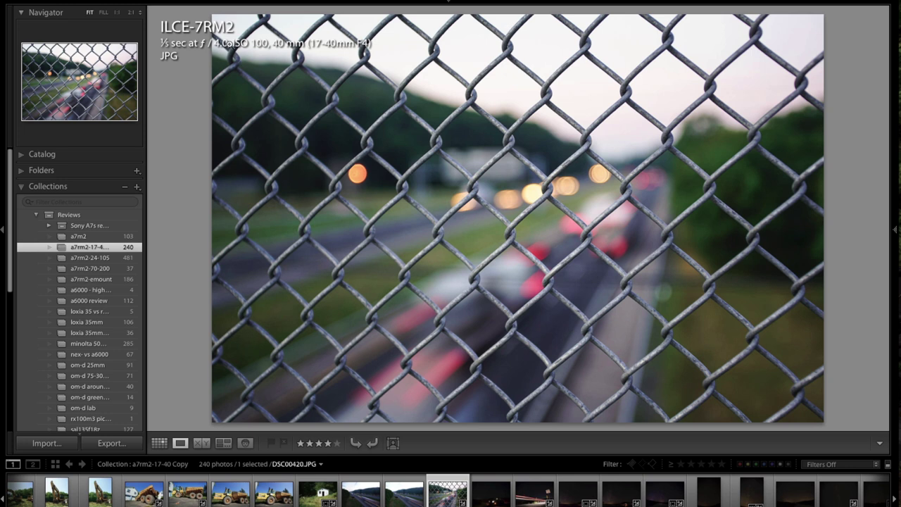
Inspect the wire joints and blurred background lights in the chain-link fence photo at full magnification
left_click(539, 201)
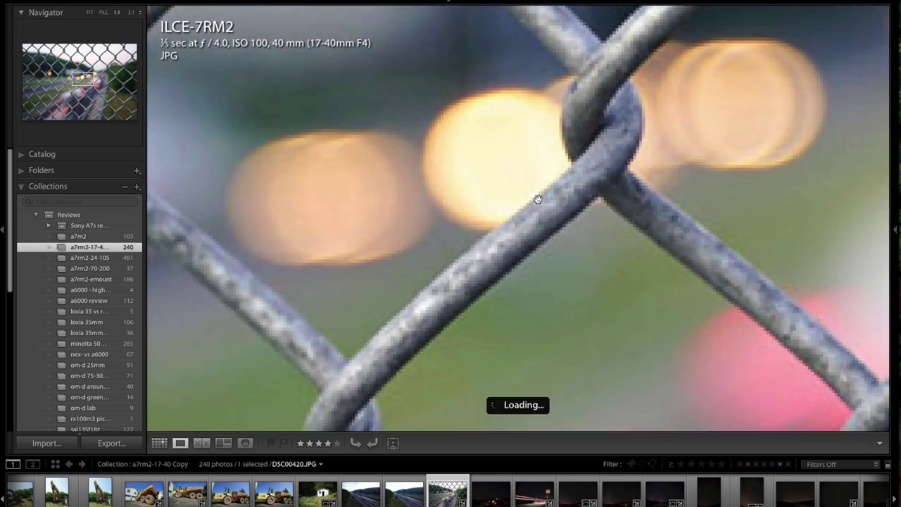
left_click_drag(607, 60, 569, 202)
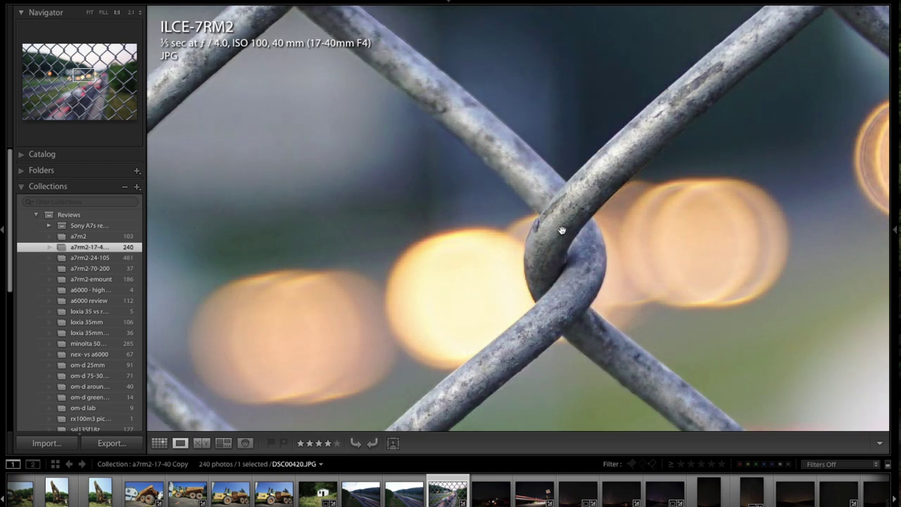
left_click_drag(572, 221, 513, 298)
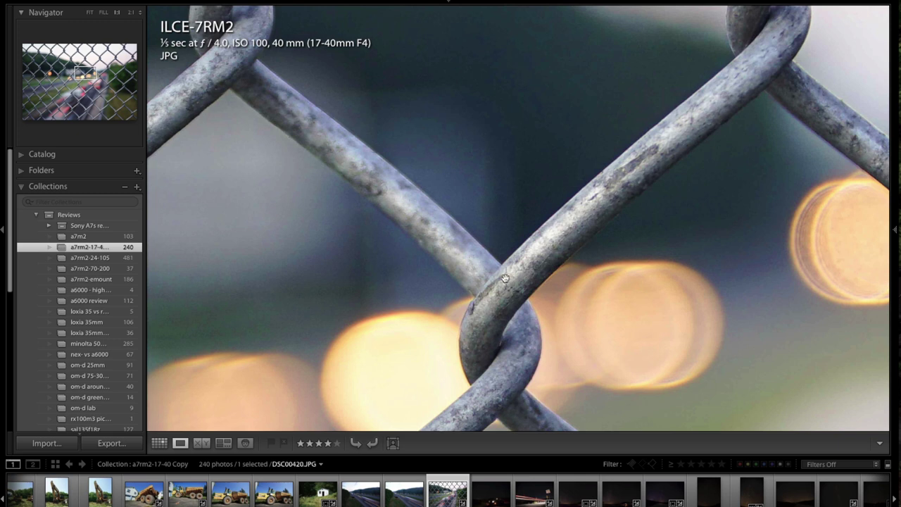
left_click(514, 291)
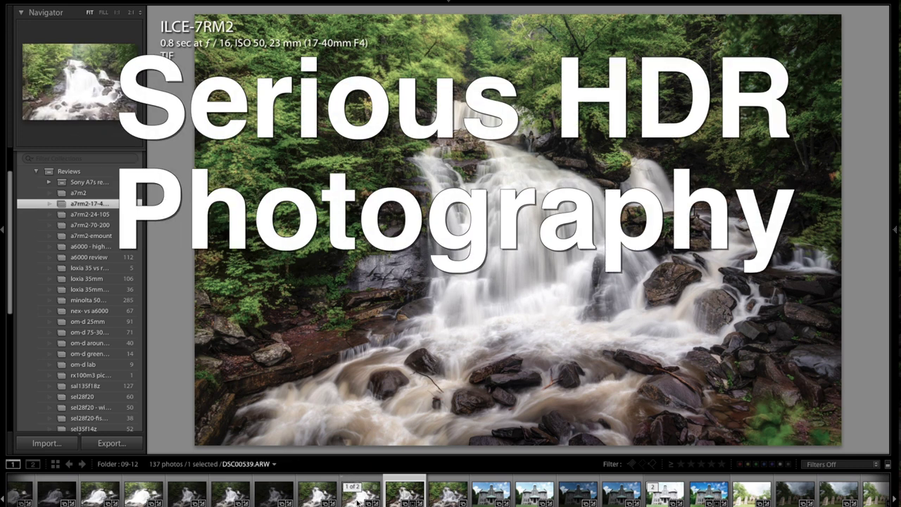
View the bracketed waterfall exposures one by one, from the brightest DSC00539 through DSC00537, DSC00538 and DSC00535 to DSC00536
left_click(358, 498)
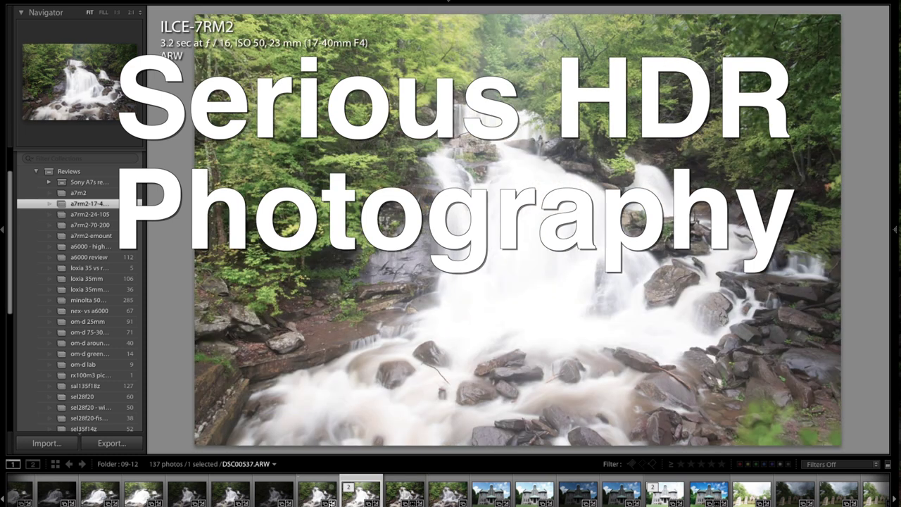
left_click(308, 499)
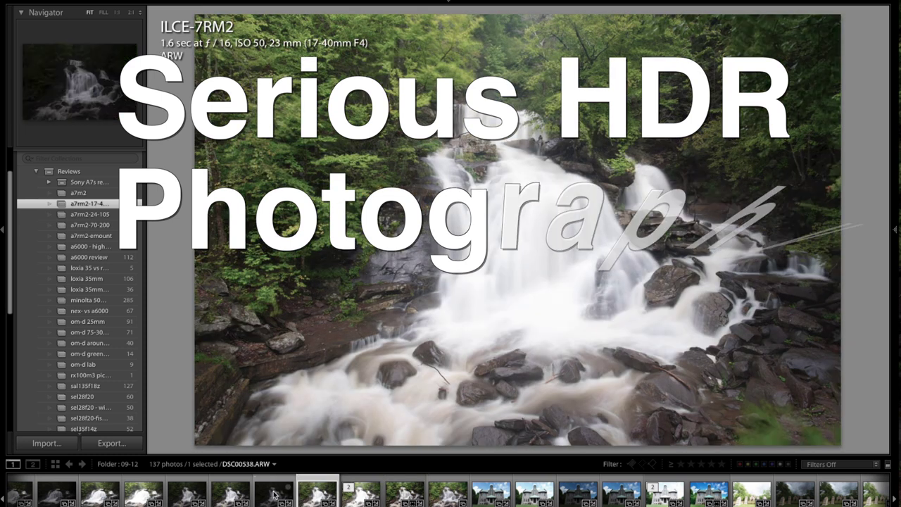
left_click(274, 496)
left_click(230, 496)
left_click(185, 498)
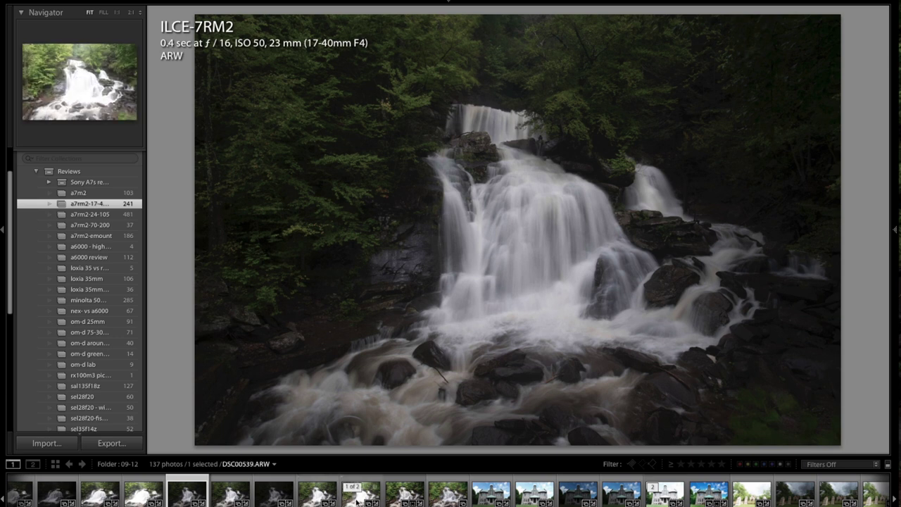
Compare the brightest waterfall exposure DSC00539 with the darker exposures DSC00536, DSC00535 and DSC00538
left_click(357, 497)
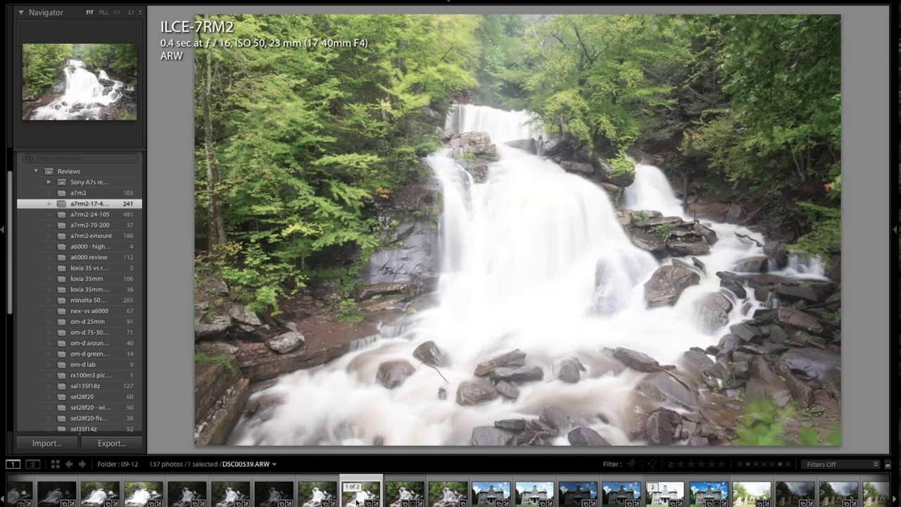
left_click(186, 497)
left_click(227, 497)
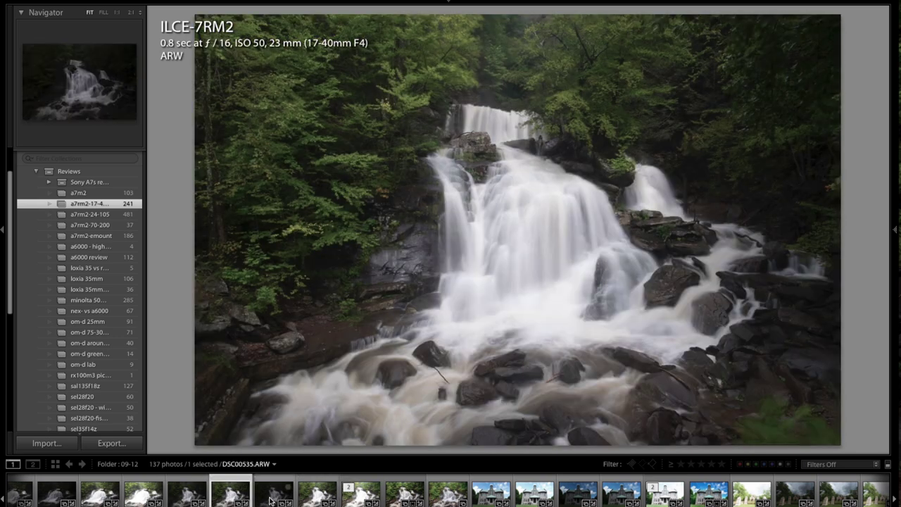
left_click(271, 497)
left_click(357, 497)
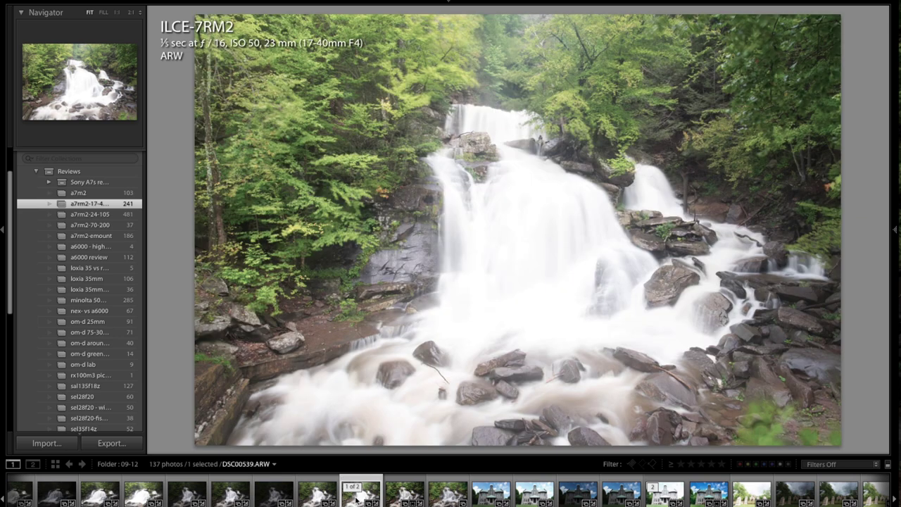
Export the five bracketed waterfall exposures DSC00535 to DSC00539 to HDR Efex Pro 2 and merge them into an HDR image
left_click(190, 500, "shift")
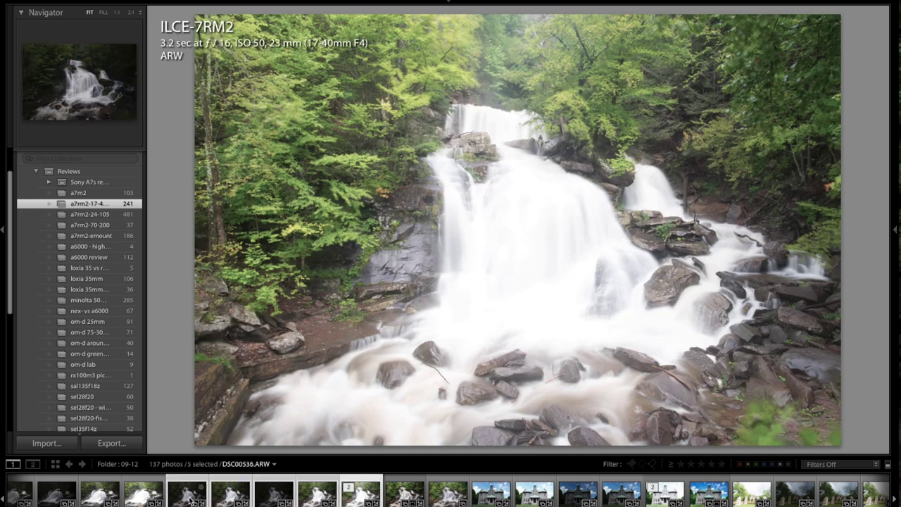
right_click(308, 496)
mouse_move(396, 341)
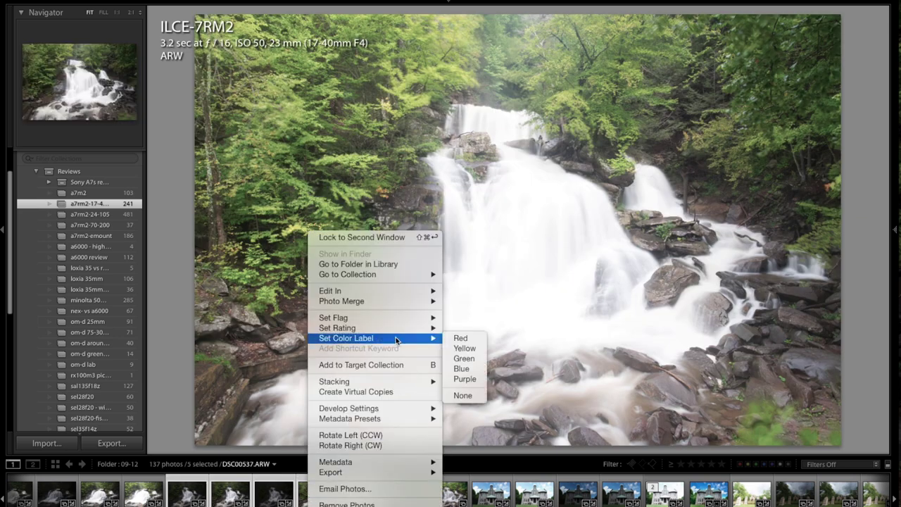
mouse_move(387, 472)
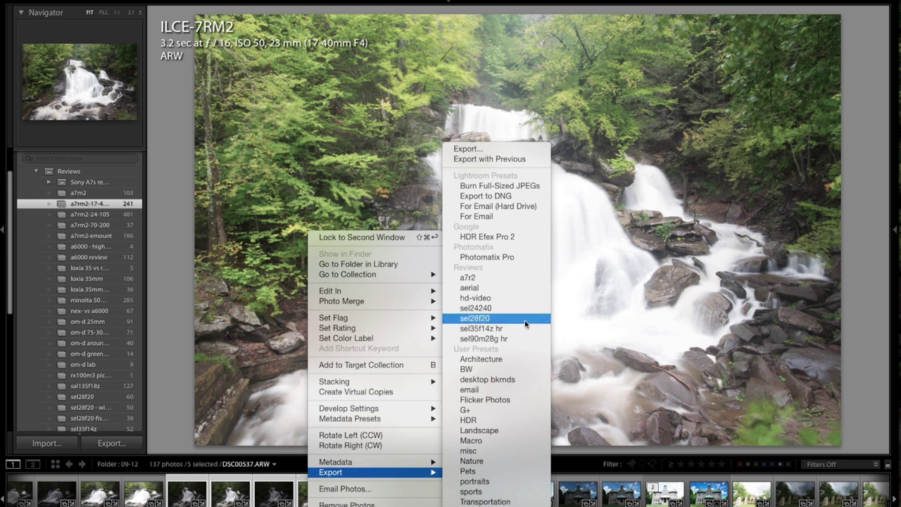
left_click(523, 236)
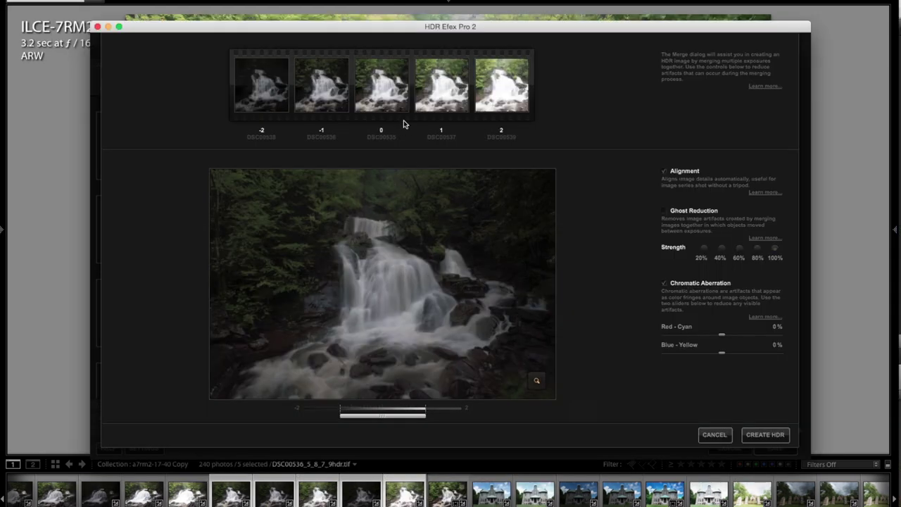
left_click(764, 434)
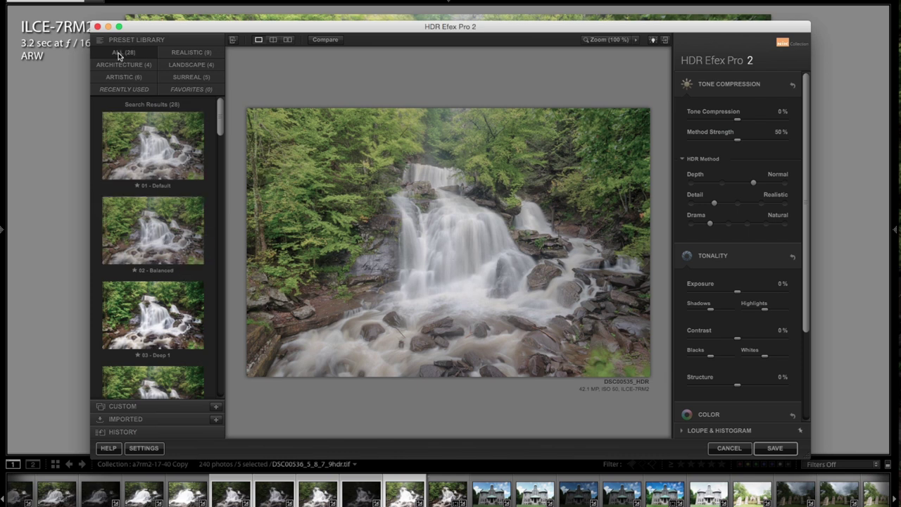
Compare the Deep 1 and Deep 2 presets on the waterfall, apply 04 - Deep 2 and save the HDR image
scroll(144, 217, "down", 2)
scroll(145, 217, "down", 4)
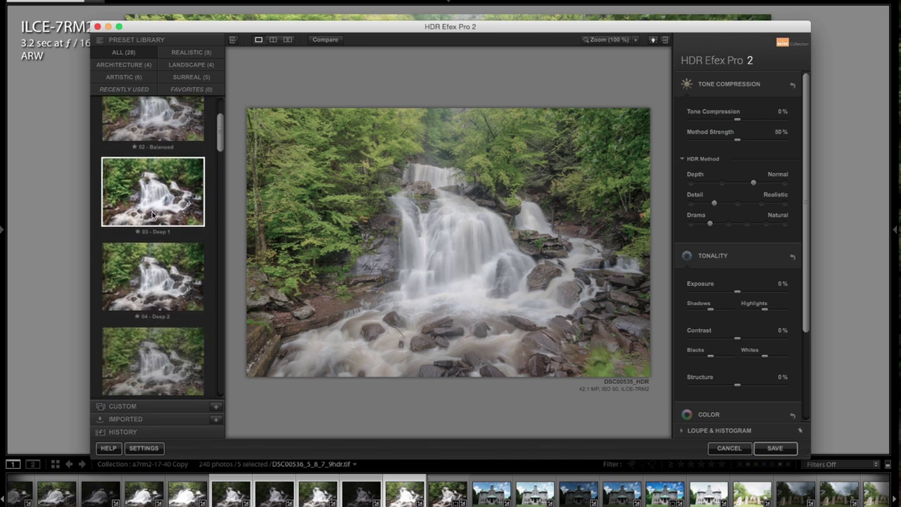
left_click(151, 214)
left_click(151, 275)
left_click(149, 212)
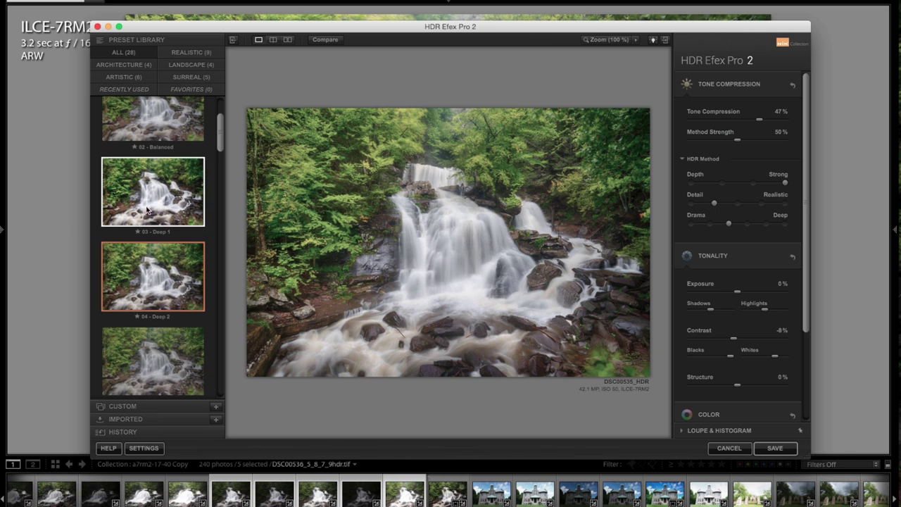
left_click(146, 265)
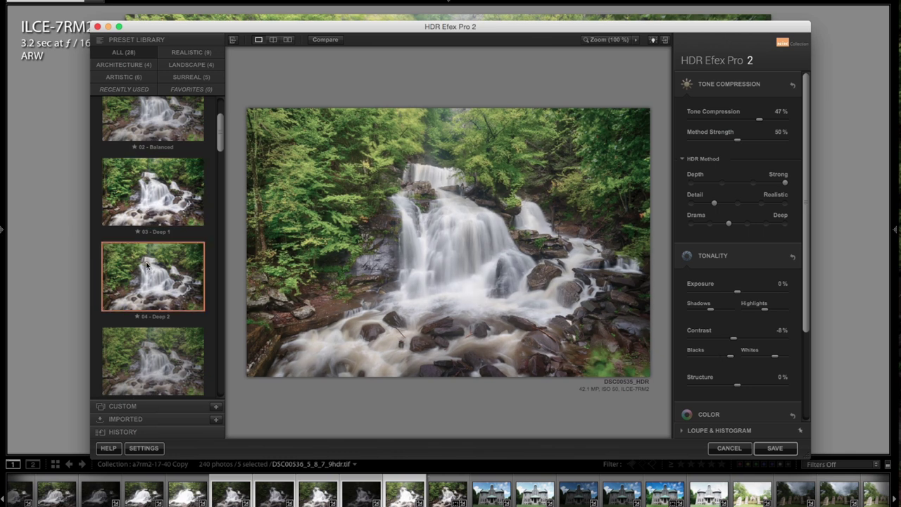
left_click(151, 208)
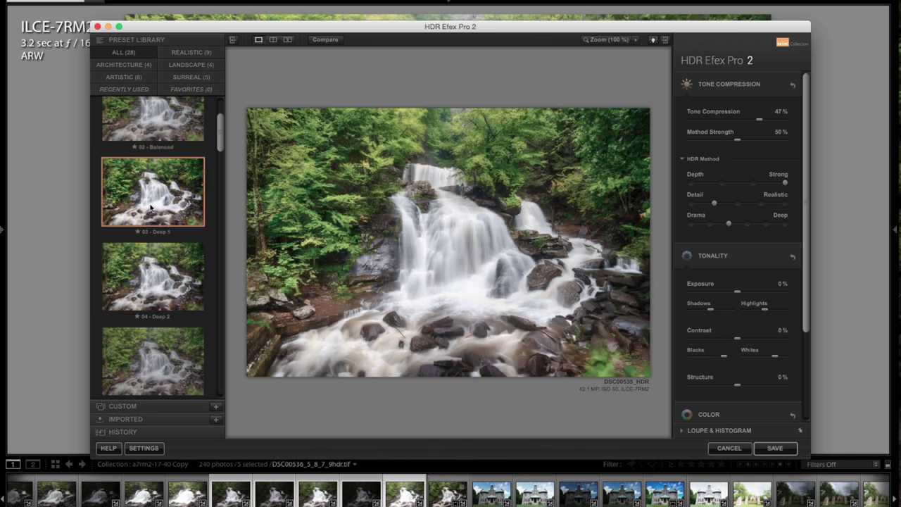
left_click(152, 276)
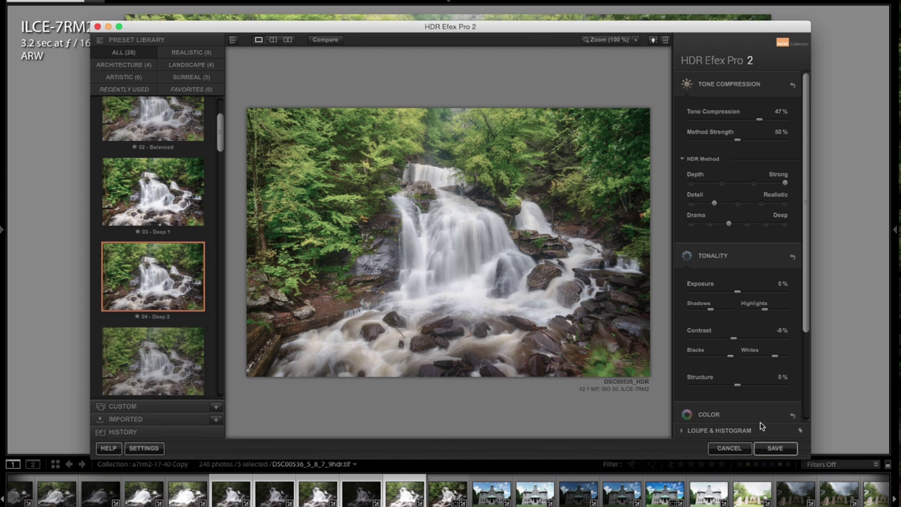
left_click(773, 449)
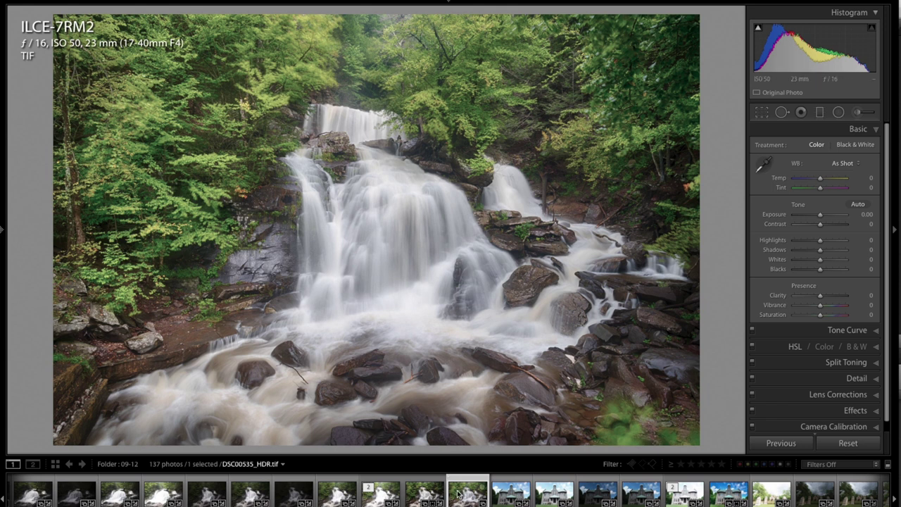
Compare DSC00535_HDR.tif with the earlier edit DSC00536_5_8_7_9hdr.tif and straighten the new HDR image by rotating it slightly counterclockwise
left_click(416, 496)
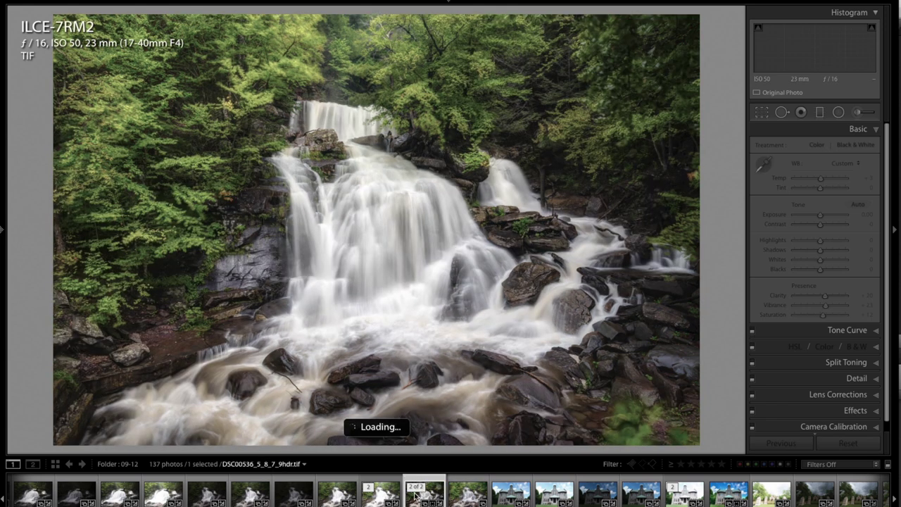
left_click(467, 495)
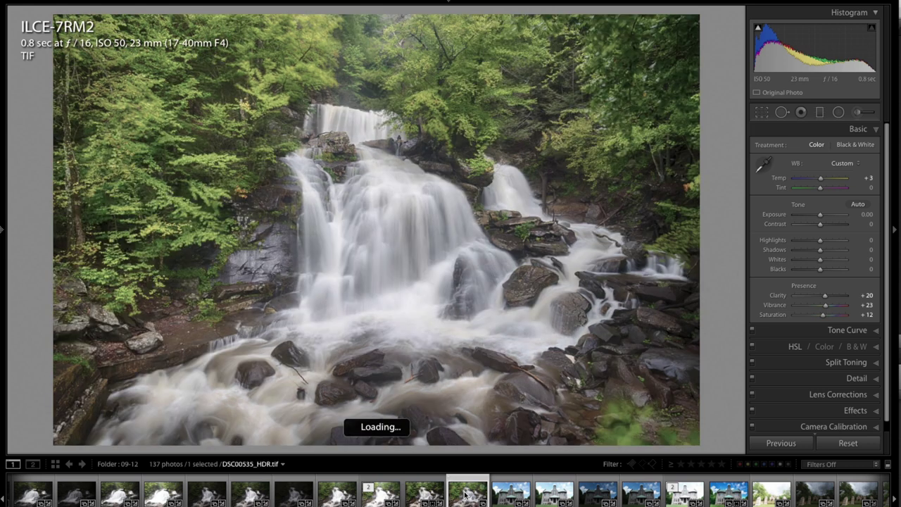
key("r")
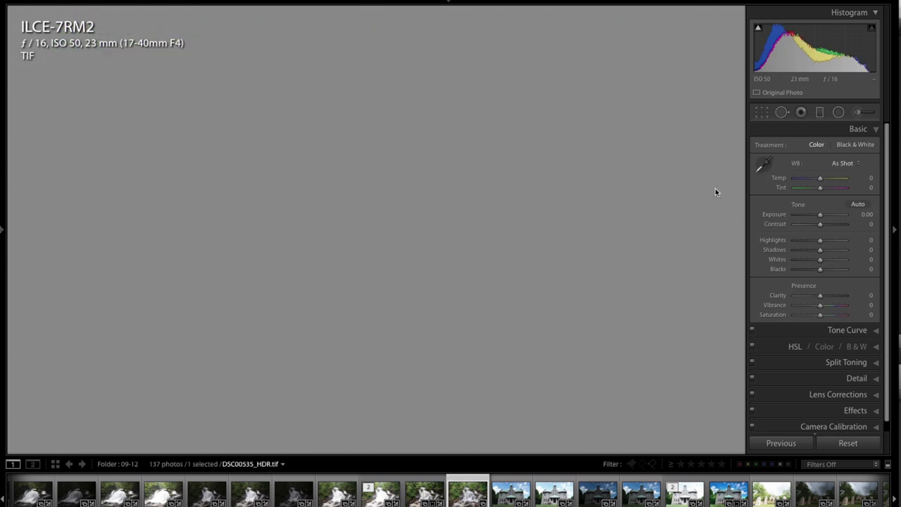
left_click_drag(717, 32, 698, 6)
key("Return")
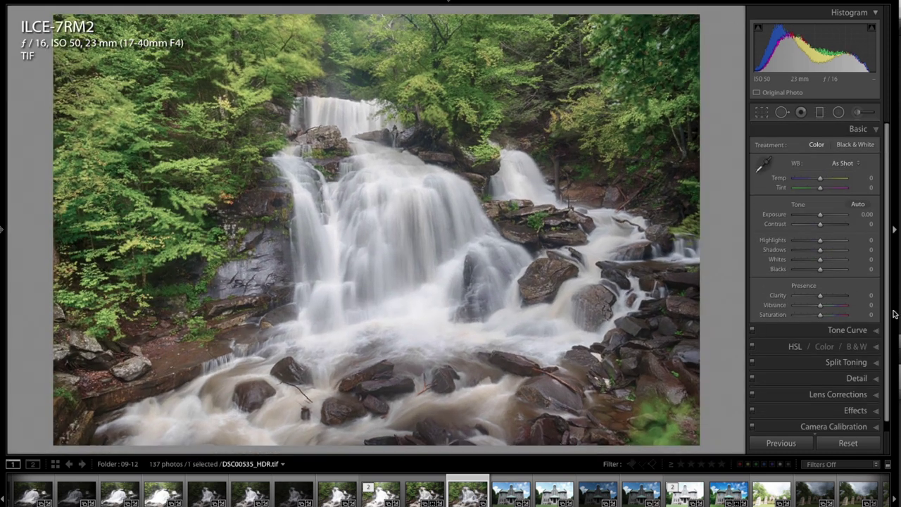
Set the waterfall HDR image's Clarity to +39 and Vibrance to +30
left_click_drag(827, 296, 830, 300)
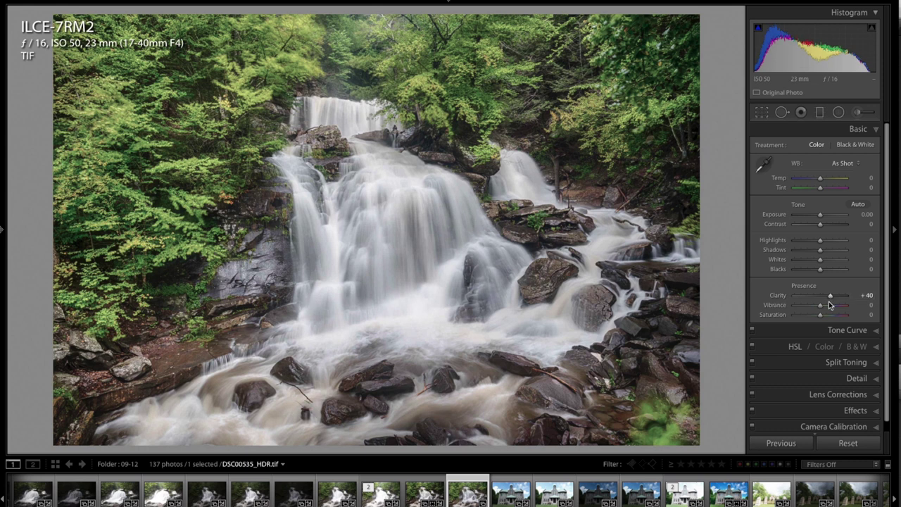
left_click(828, 308)
left_click_drag(830, 295, 830, 298)
Add a Highlight Priority post-crop vignette to the waterfall HDR with Amount -26, Midpoint 66 and Feather 66
scroll(810, 334, "down", 1)
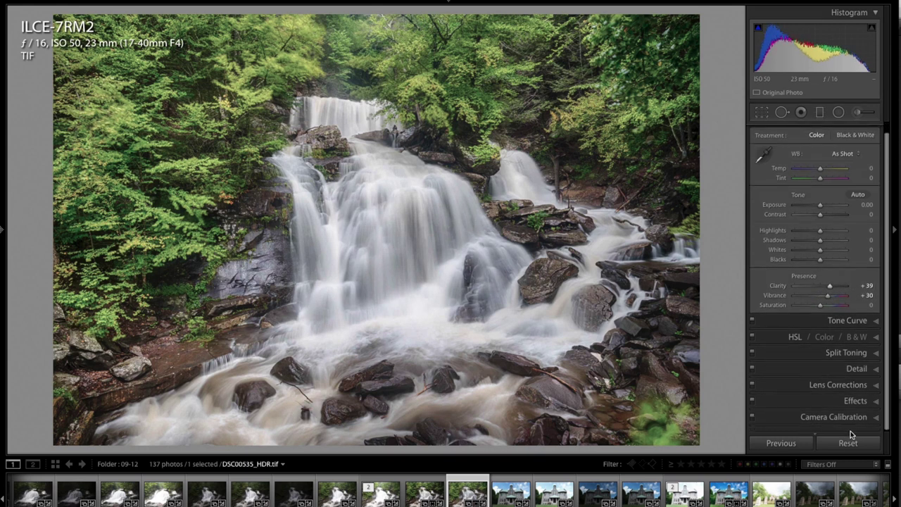
left_click(879, 408)
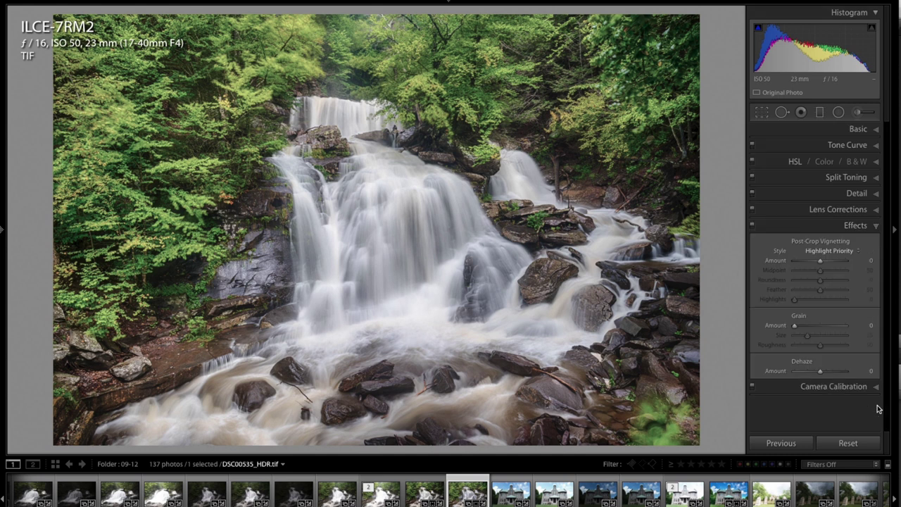
left_click_drag(820, 260, 828, 270)
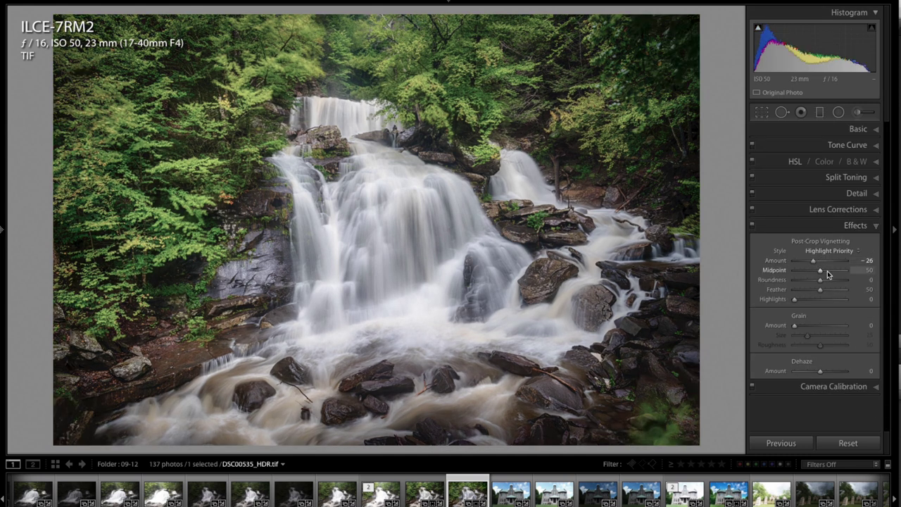
left_click(829, 290)
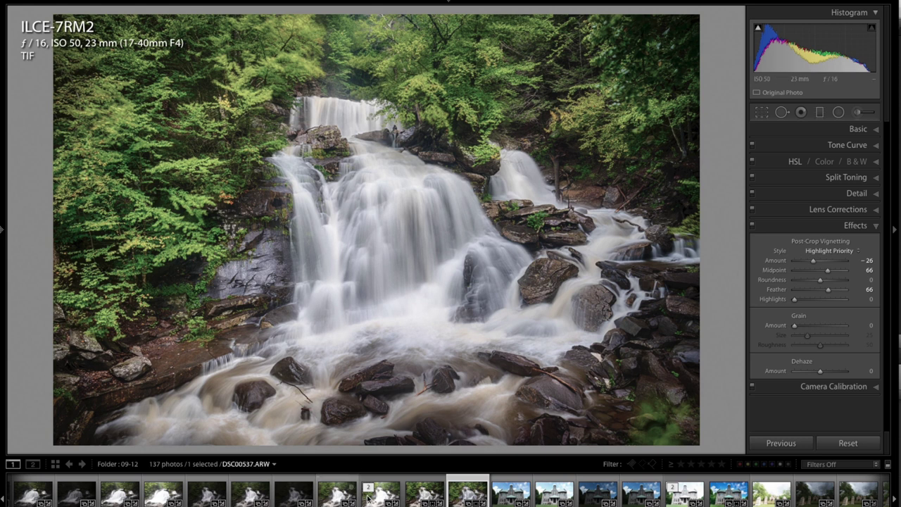
Set the waterfall HDR's point curve to Medium Contrast, comparing DSC00535_HDR.tif with the earlier edit DSC00536_5_8_7_9hdr.tif
left_click(415, 497)
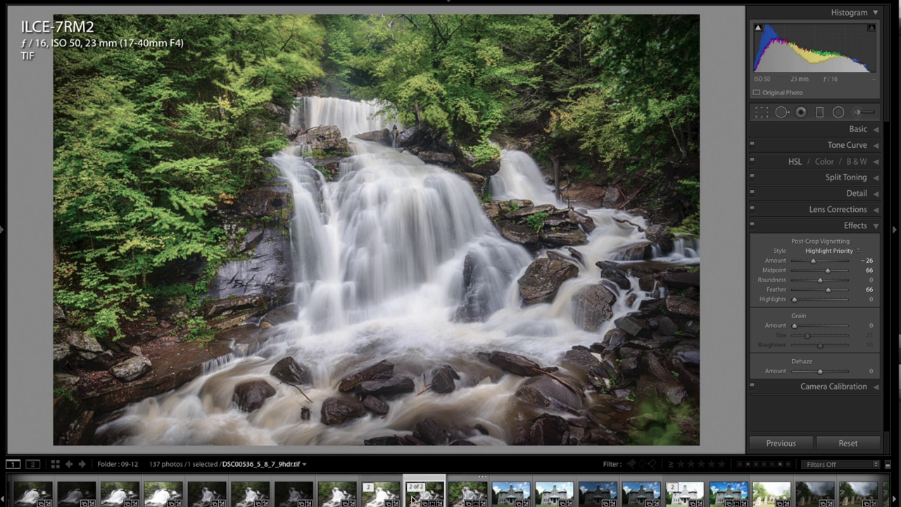
left_click(461, 497)
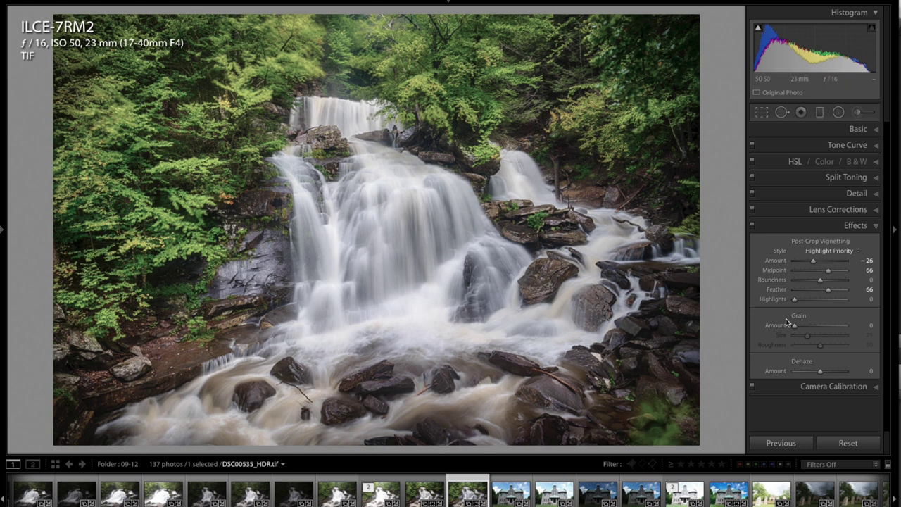
left_click(876, 145)
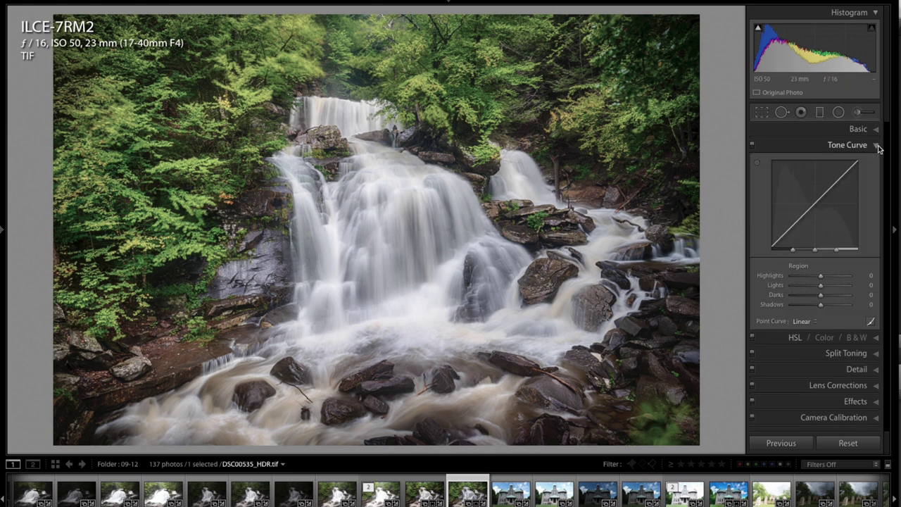
left_click(816, 321)
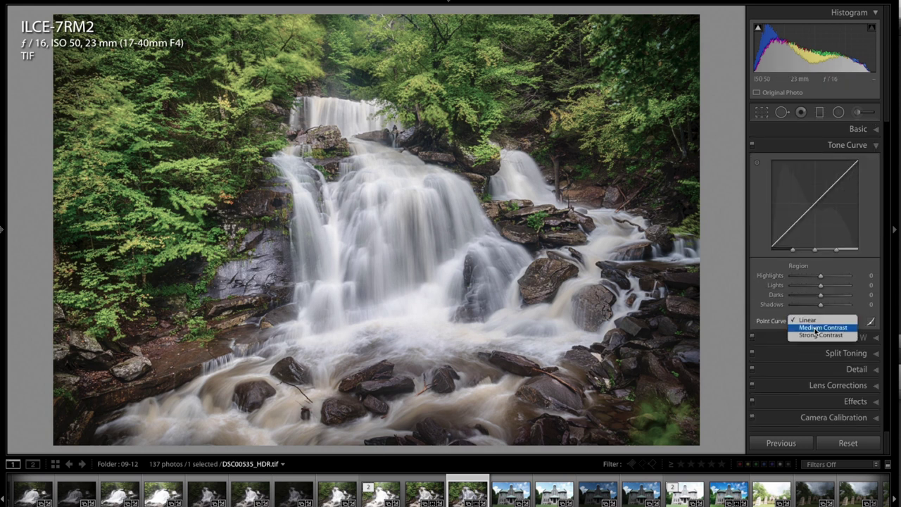
left_click(817, 331)
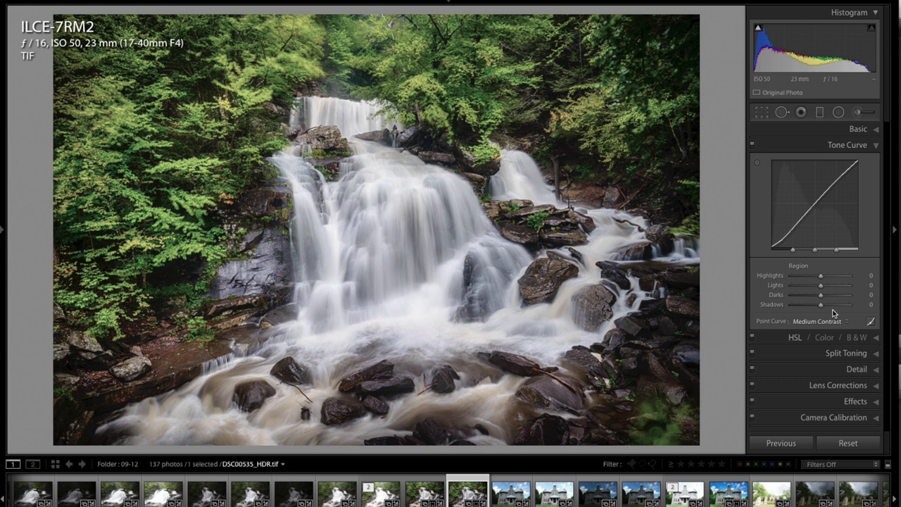
left_click(418, 498)
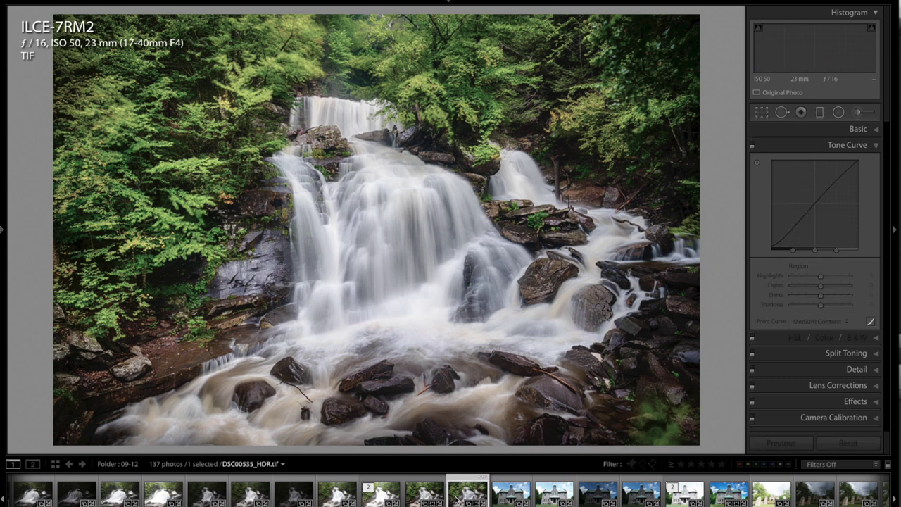
Filter the folder to photos rated two stars or higher and review the HDR images one by one, starting with DSC00492_0_3_1_4hdr.tif
left_click(691, 466)
left_click(690, 466)
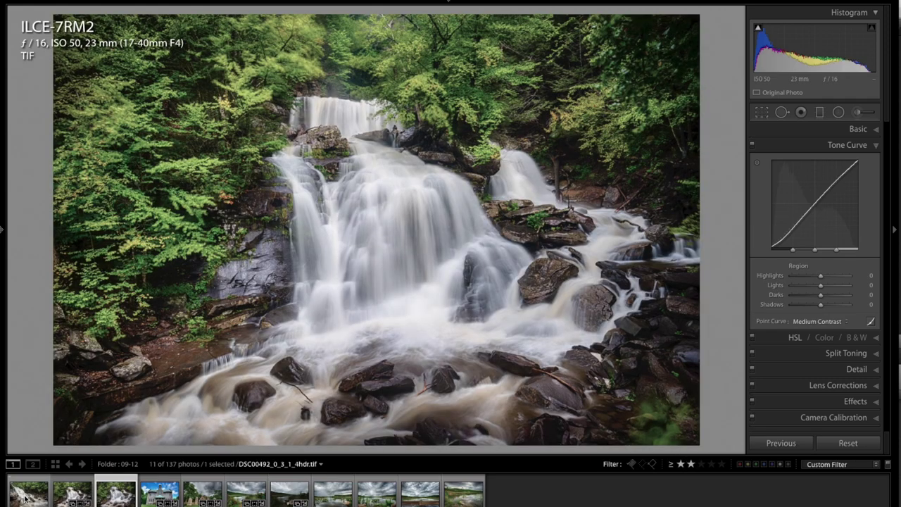
left_click(25, 497)
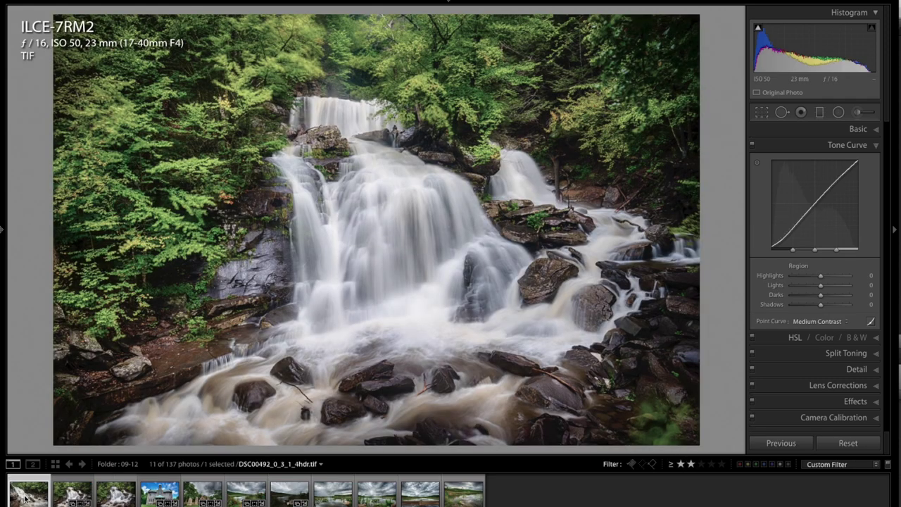
key("Right")
key("Right")
key("Right")
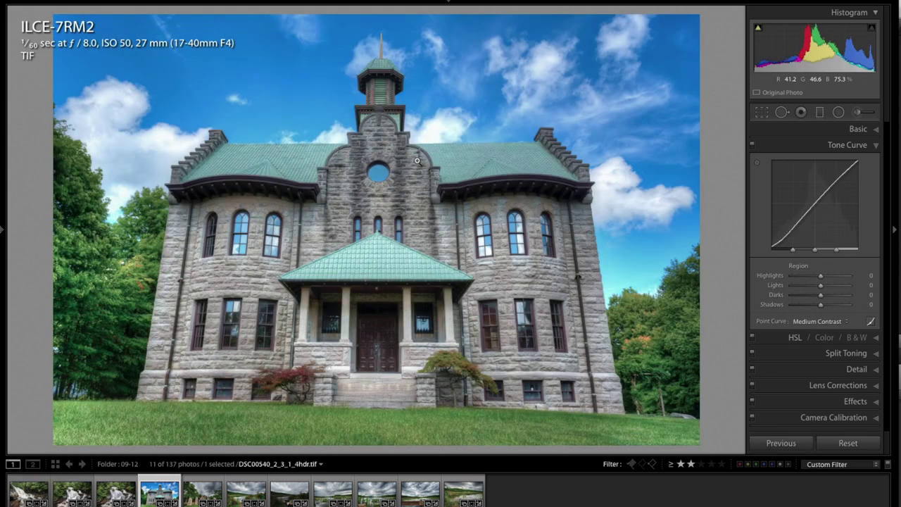
key("Right")
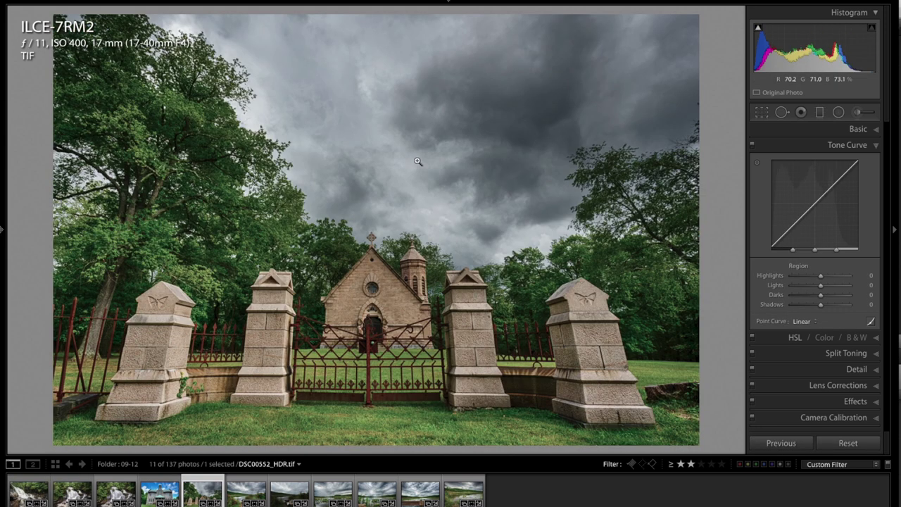
key("Right")
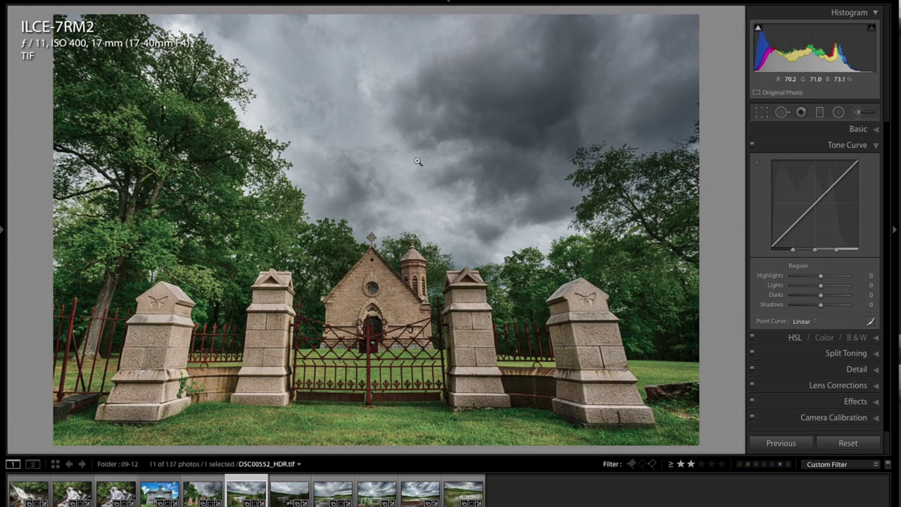